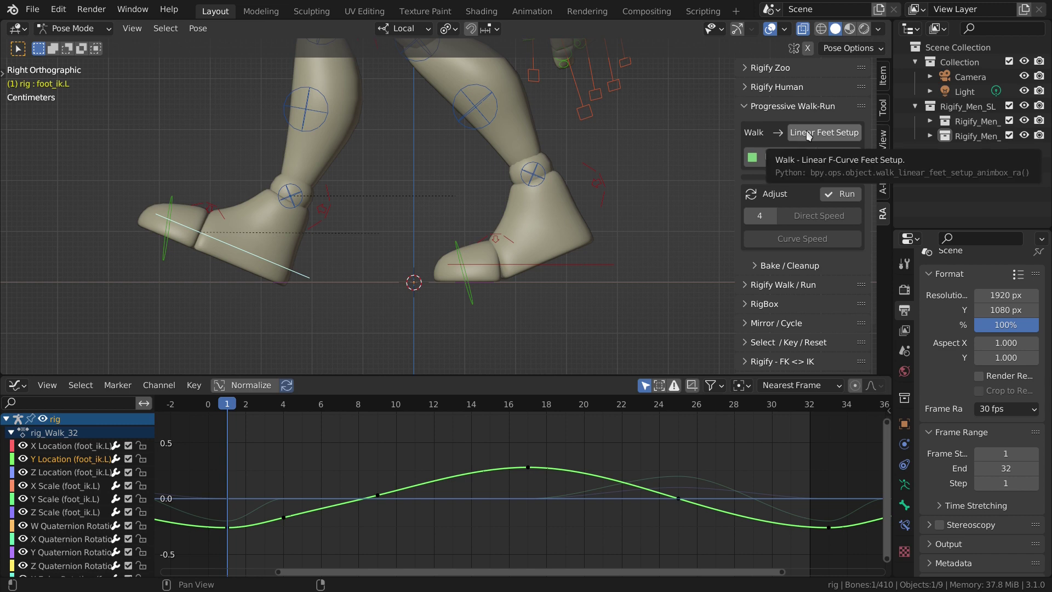
# - Apply the Linear Feet Setup to the rig's 32-frame walk cycle
pyautogui.click(809, 135)
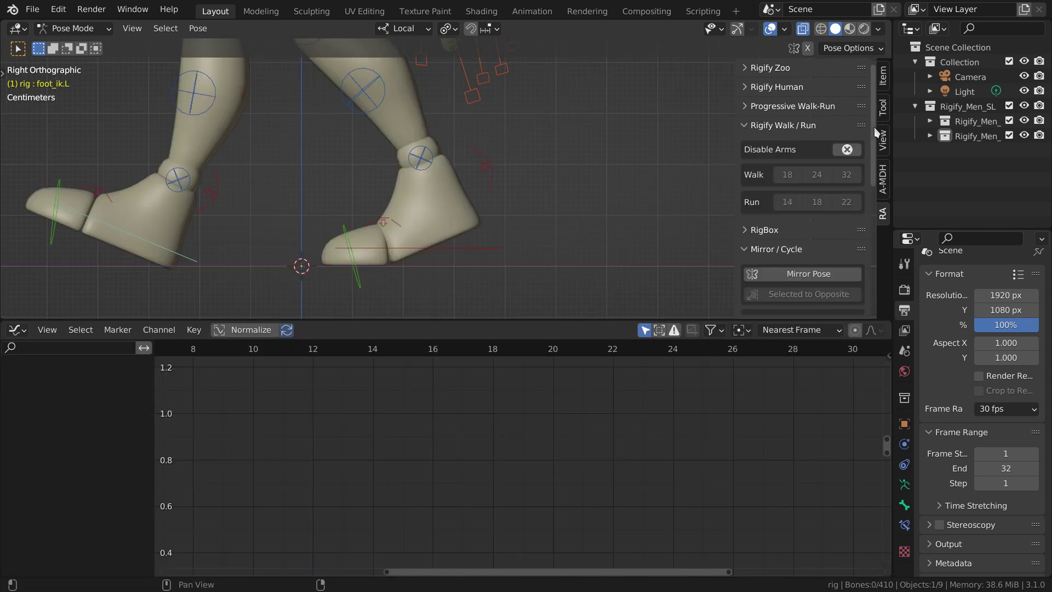
pyautogui.scroll(-5, 869, 164)
pyautogui.scroll(-8, 866, 208)
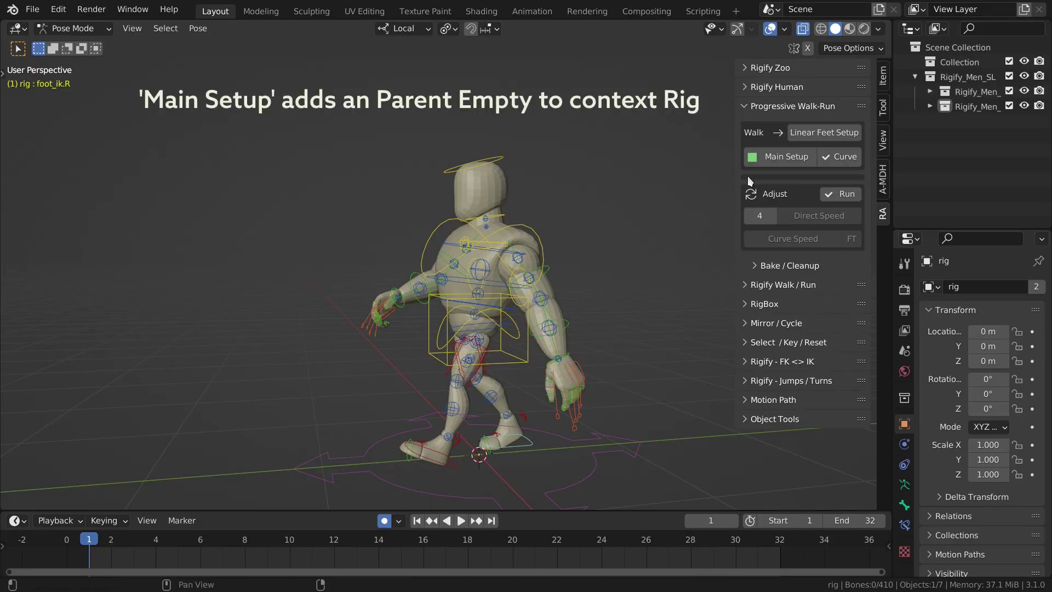
# - Run Main Setup on the walking rig, apply Direct Speed with multiplier 8 to its parent empty and play the walk
pyautogui.click(791, 156)
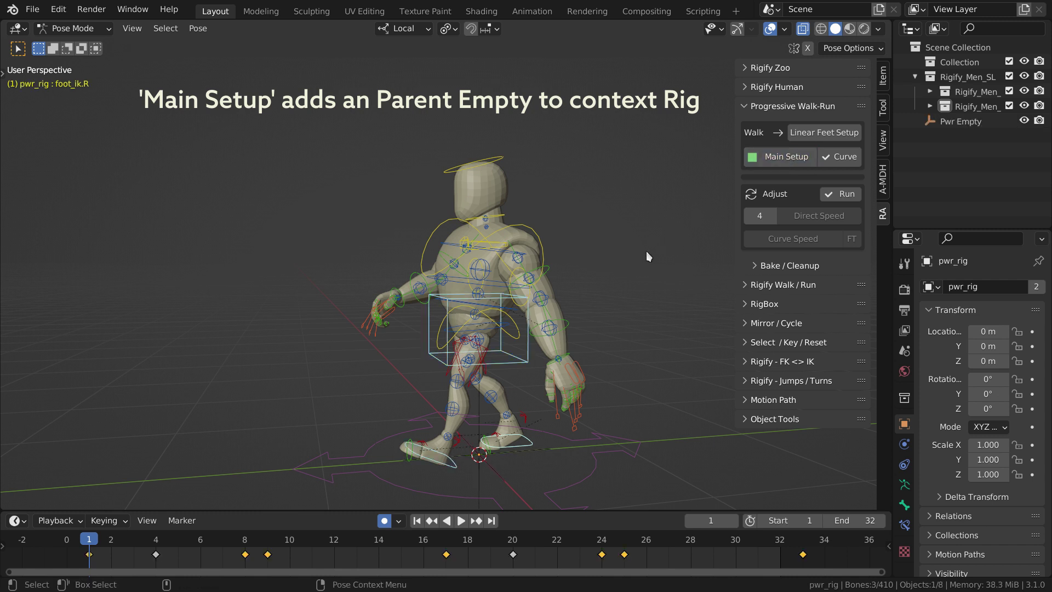
pyautogui.click(943, 123)
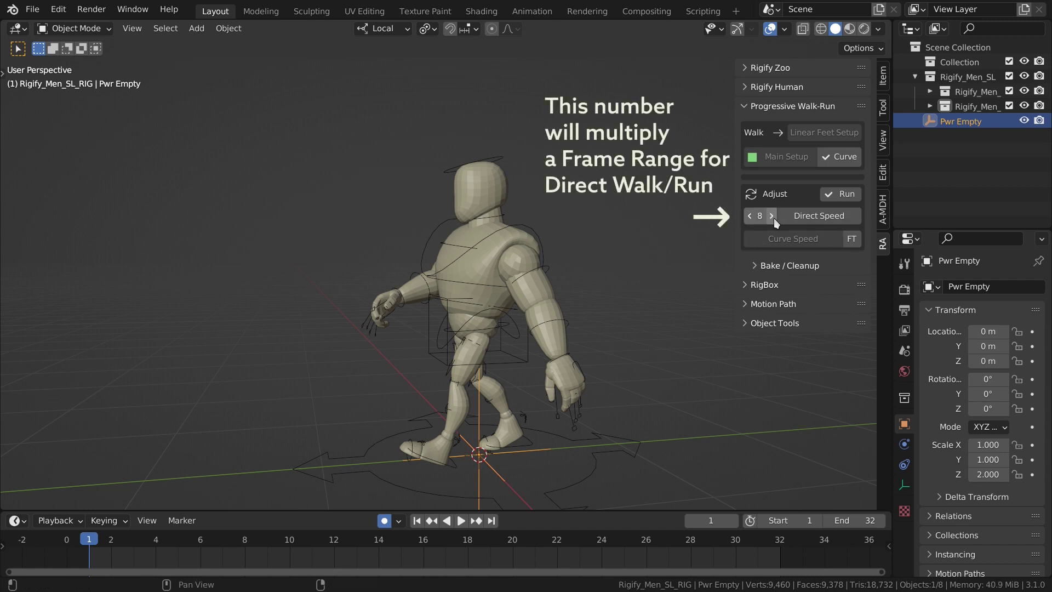
pyautogui.click(808, 212)
pyautogui.press('space')
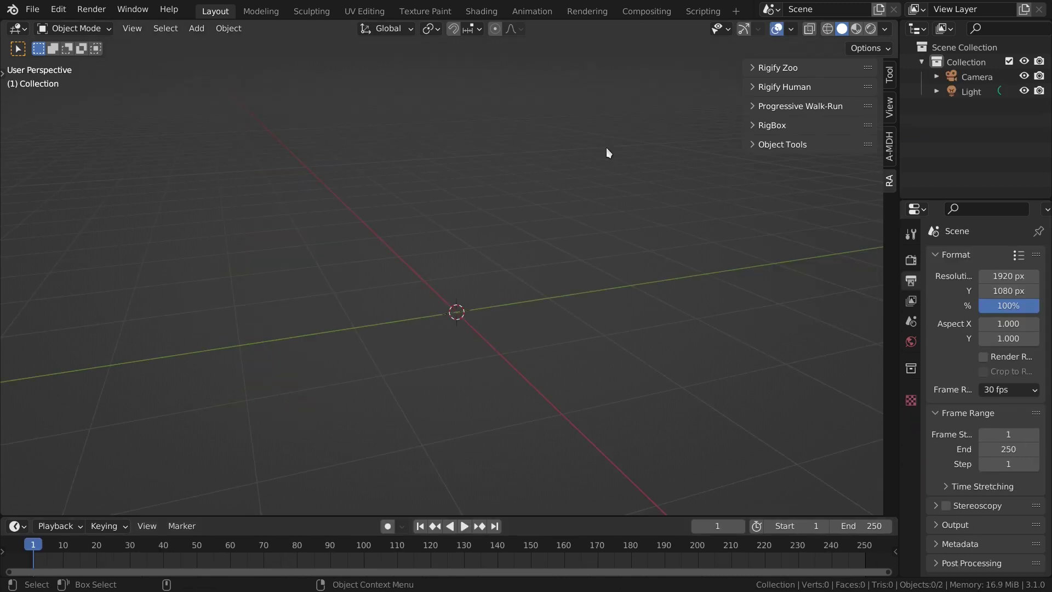
# - Add a Rigify human rig to the empty scene
pyautogui.click(763, 88)
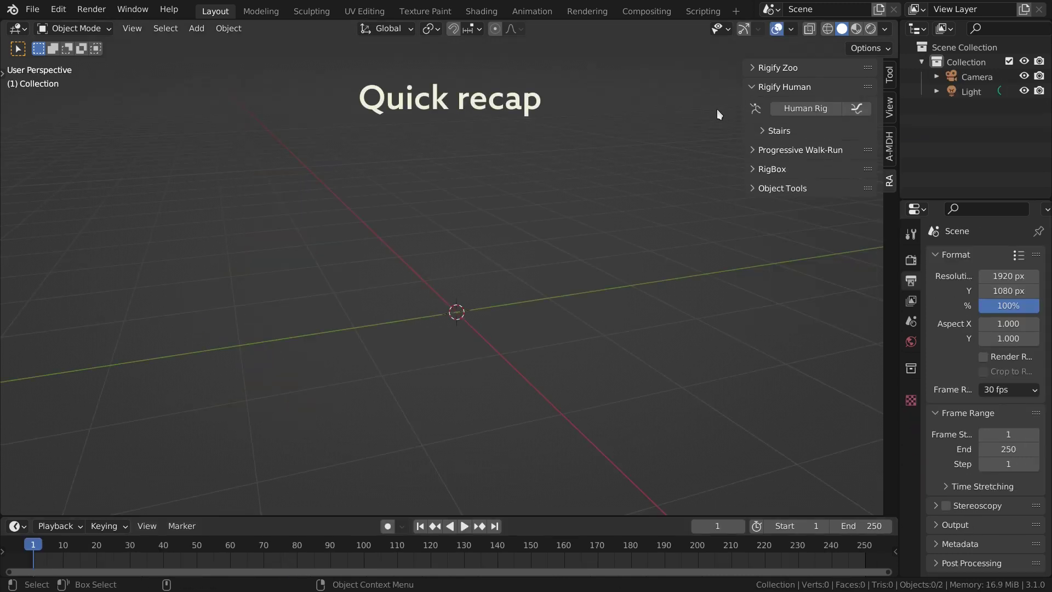
pyautogui.click(791, 109)
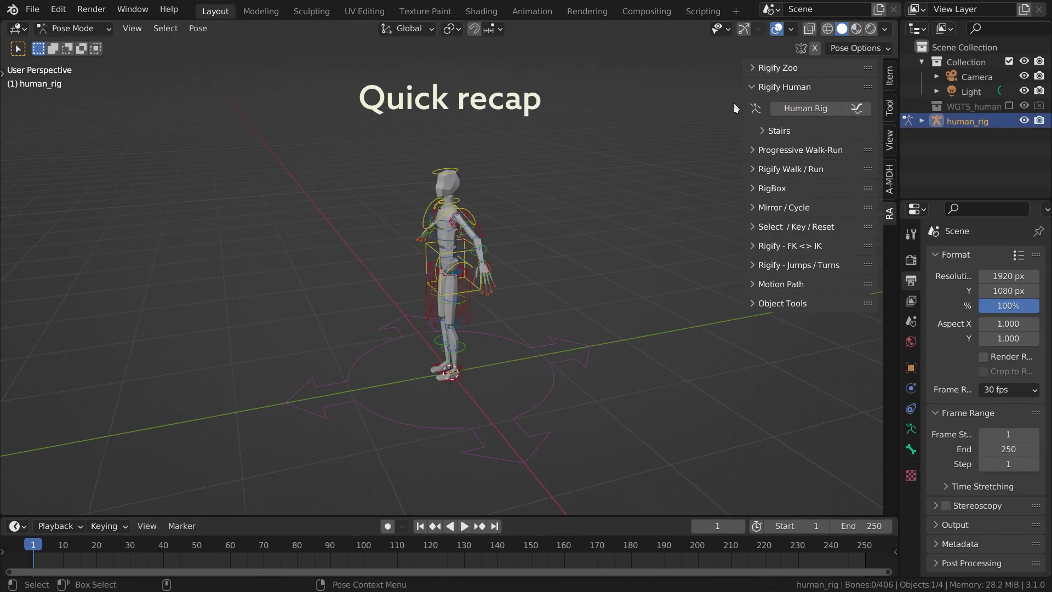
pyautogui.click(766, 88)
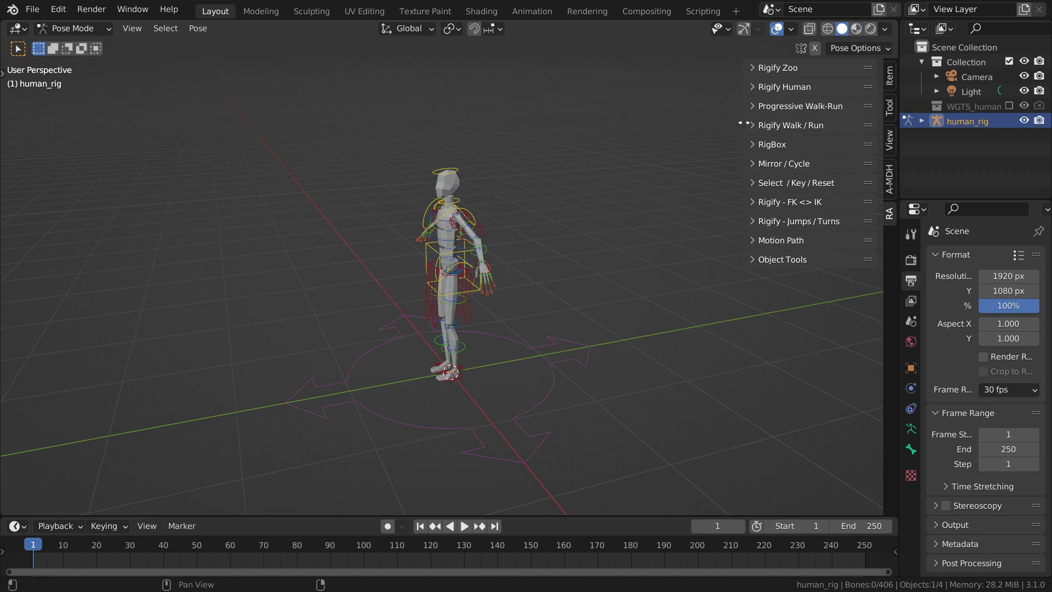
# - Select the human rig's root control, apply the 32-frame walk cycle and stop the playback
pyautogui.click(770, 126)
pyautogui.click(595, 345)
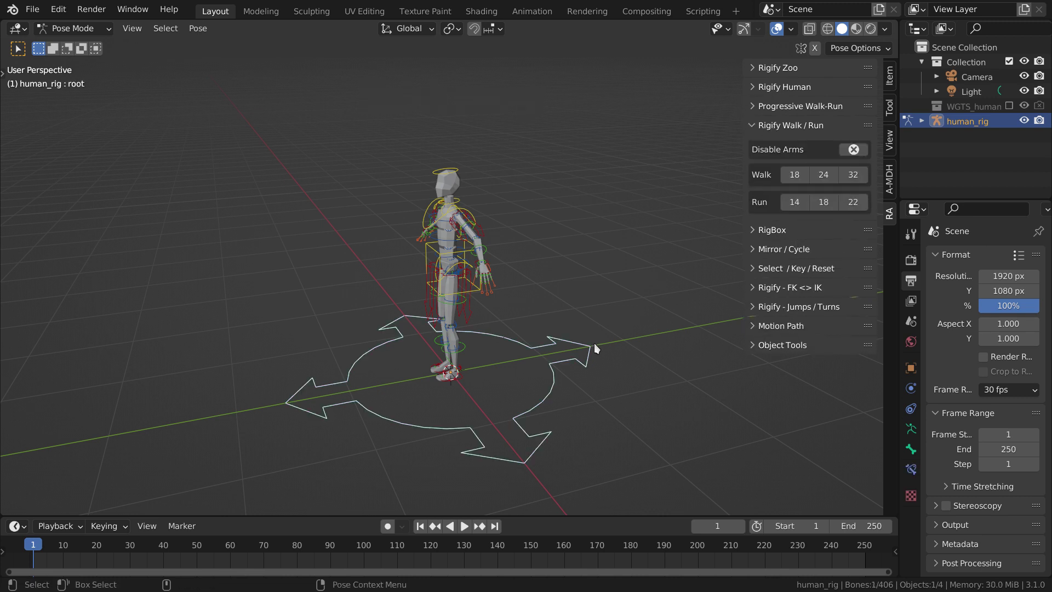
pyautogui.click(853, 176)
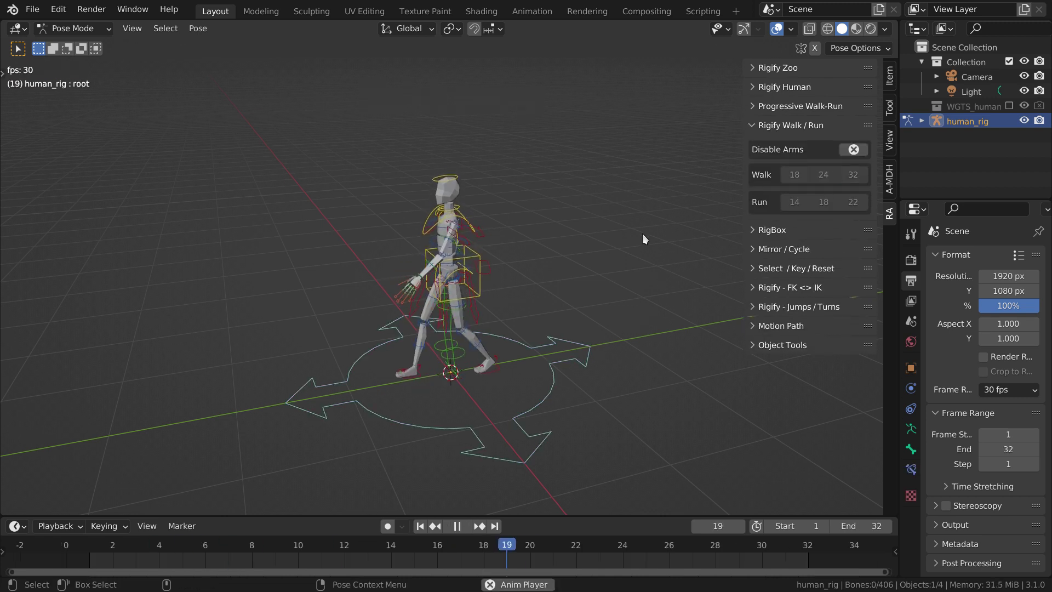
pyautogui.press('Escape')
pyautogui.moveTo(640, 235); pyautogui.dragTo(565, 249, button='middle')
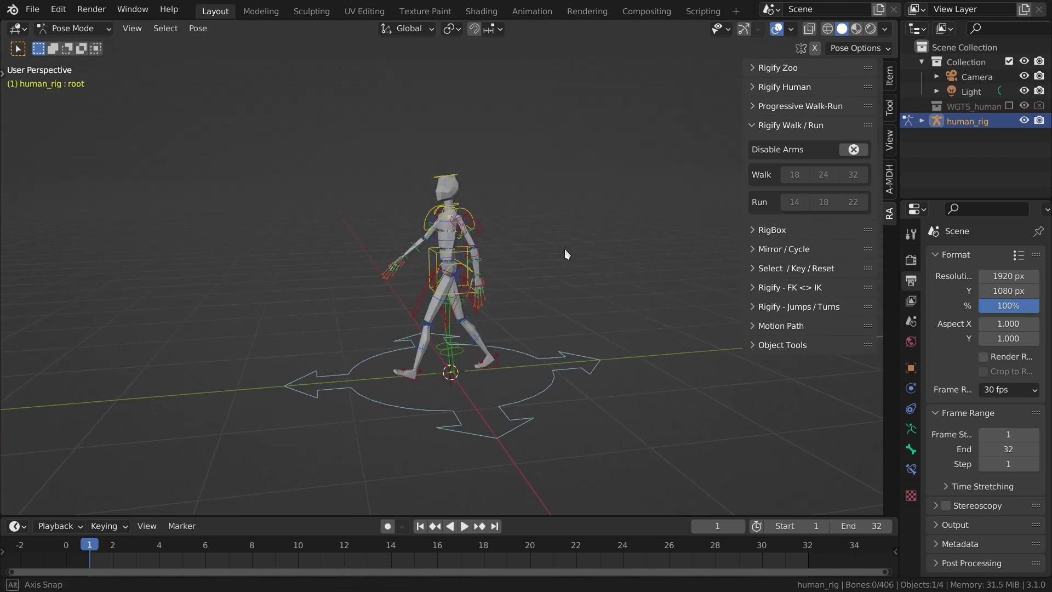
# - Apply the Linear Feet Setup and the progressive Main Setup to the walking human rig
pyautogui.click(759, 125)
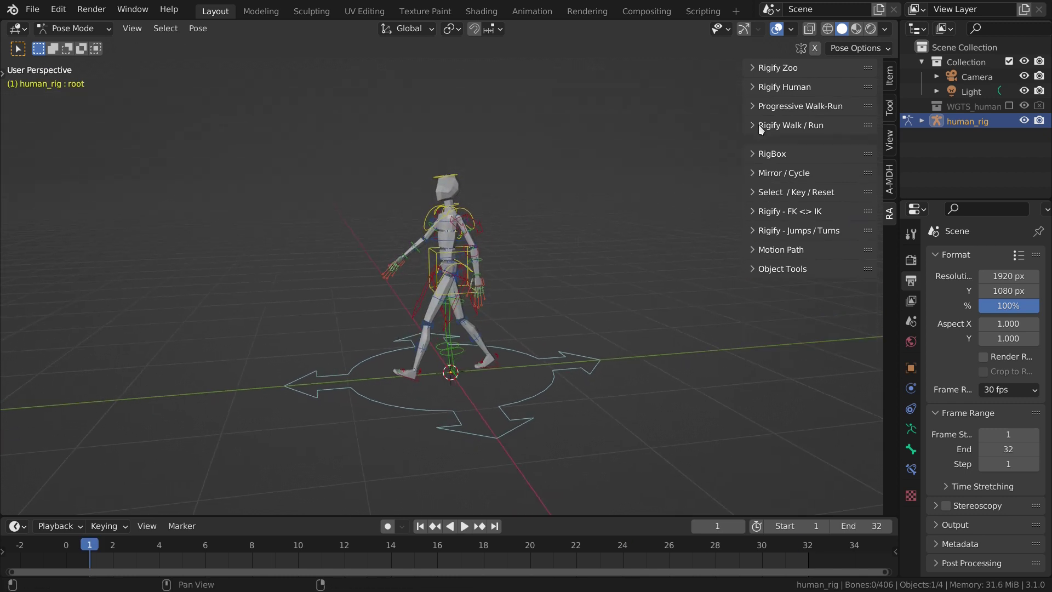
pyautogui.click(772, 105)
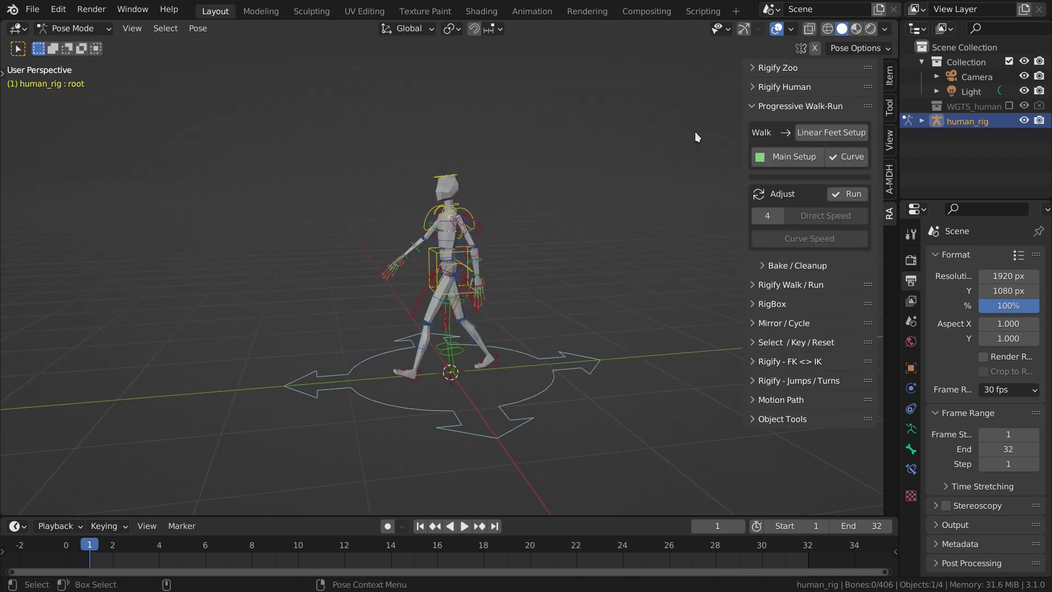
pyautogui.click(817, 133)
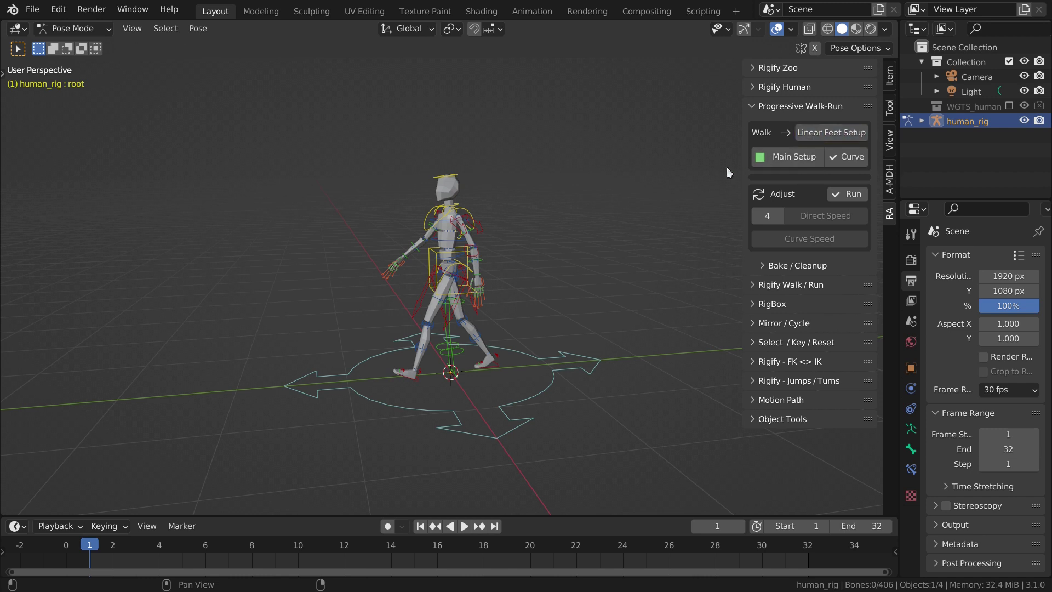
pyautogui.click(798, 156)
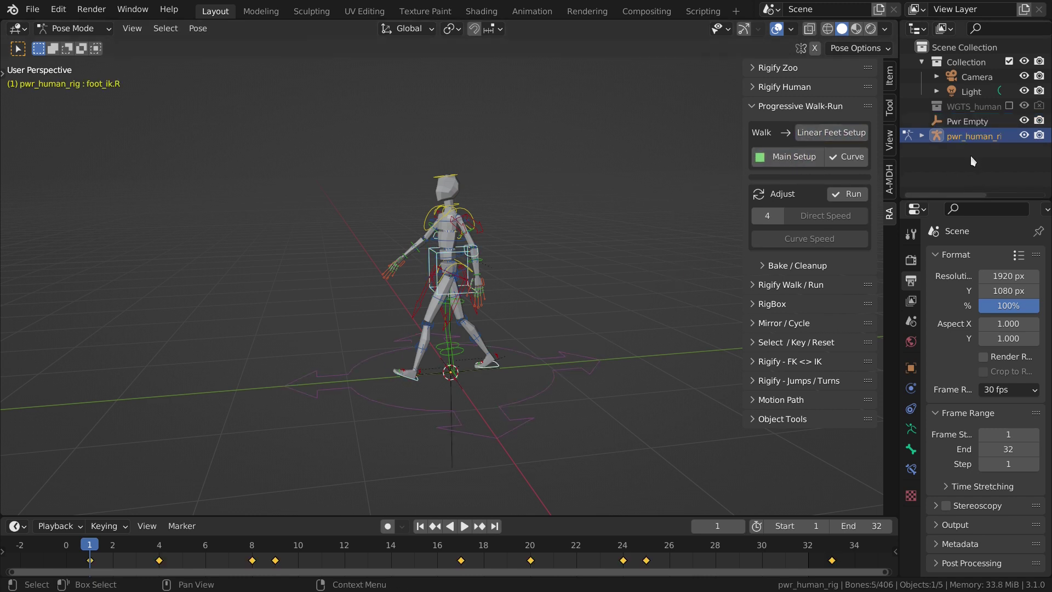
# - Select the Pwr Empty, apply Direct Speed with multiplier 4 and play the forward walk
pyautogui.click(967, 121)
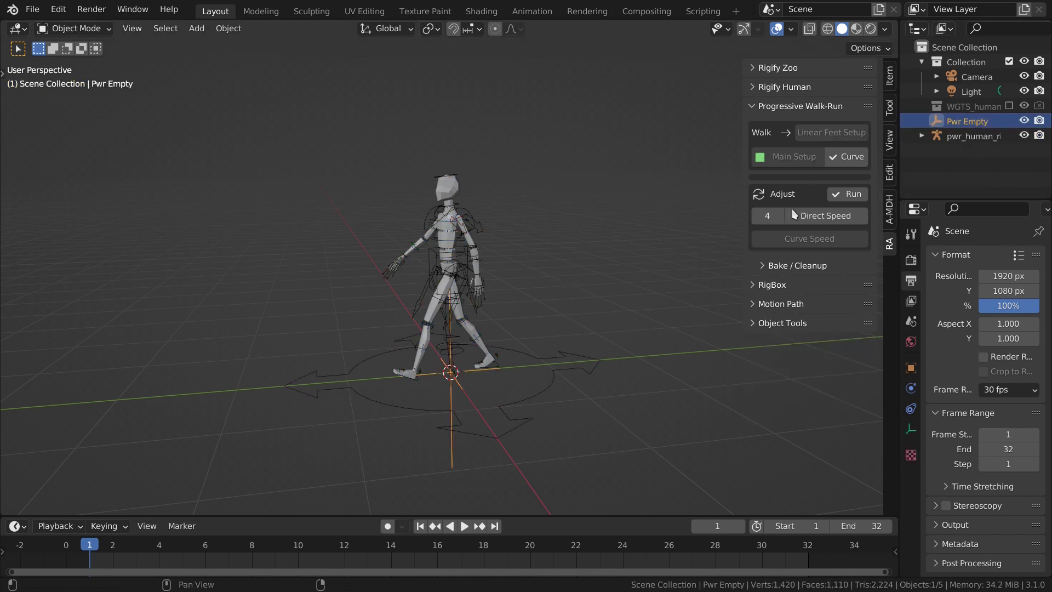
pyautogui.click(814, 214)
pyautogui.moveTo(597, 279); pyautogui.dragTo(632, 284, button='middle')
pyautogui.press('space')
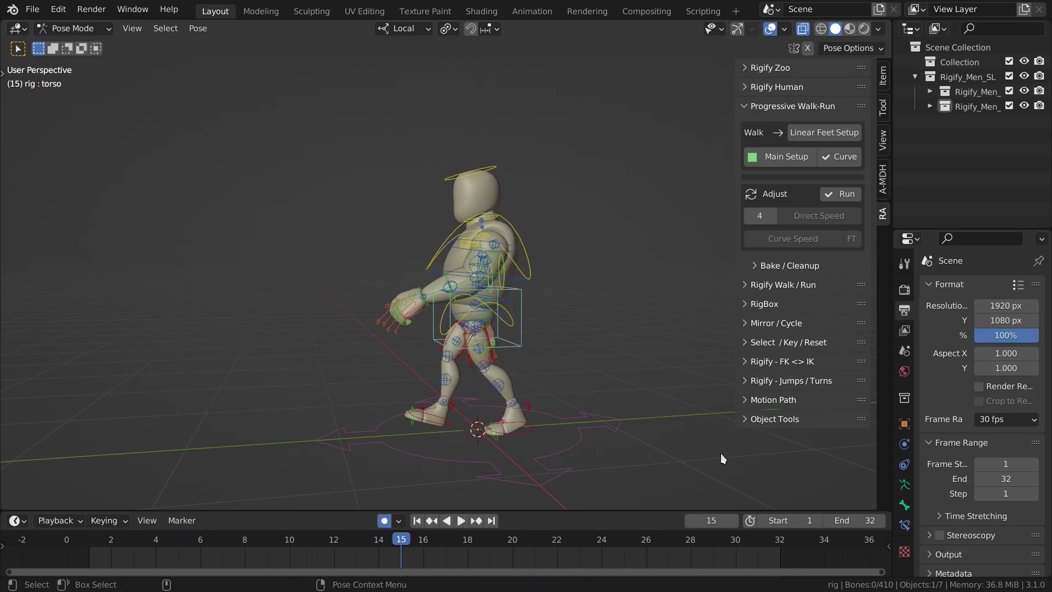
# - Return the character scene to frame 1 and run Main Setup with the Curve option enabled
pyautogui.click(91, 542)
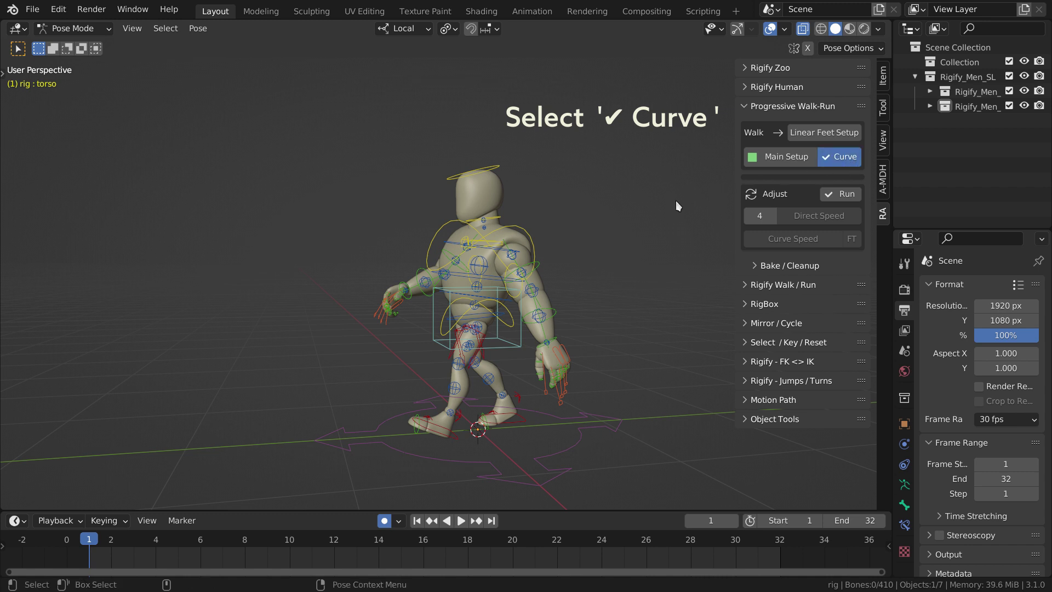
pyautogui.click(779, 159)
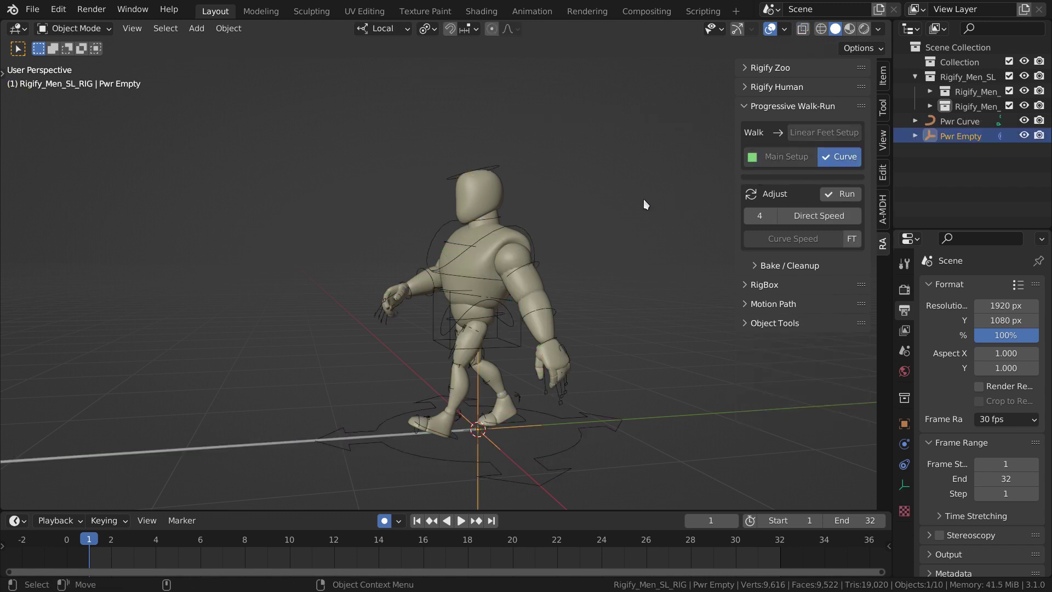
pyautogui.scroll(-4, 606, 197)
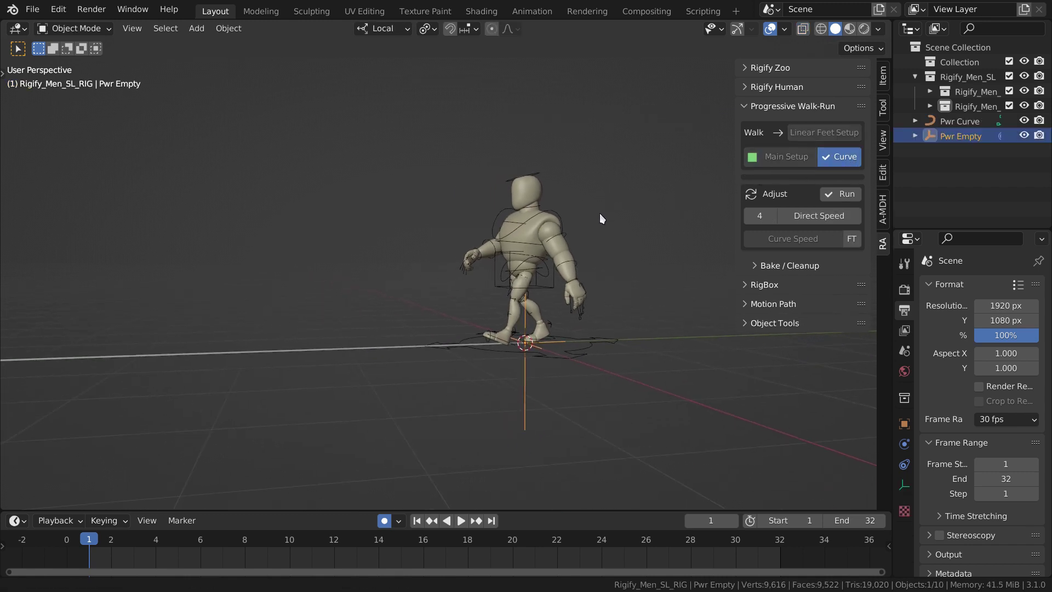
# - Select the Pwr Curve path, apply Curve Speed and play the walk along it
pyautogui.click(390, 346)
pyautogui.press('space')
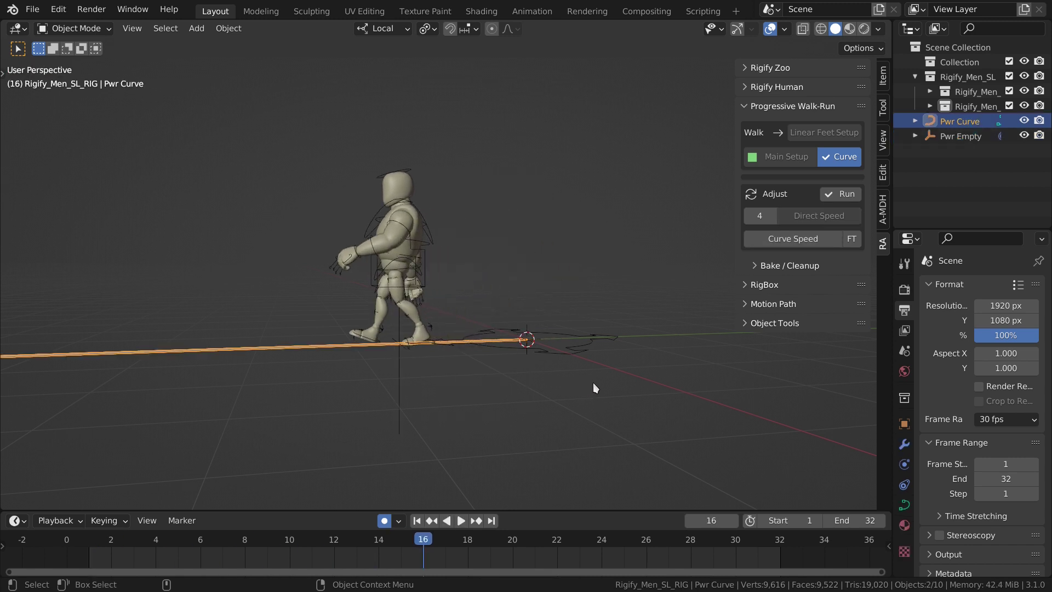
pyautogui.click(791, 239)
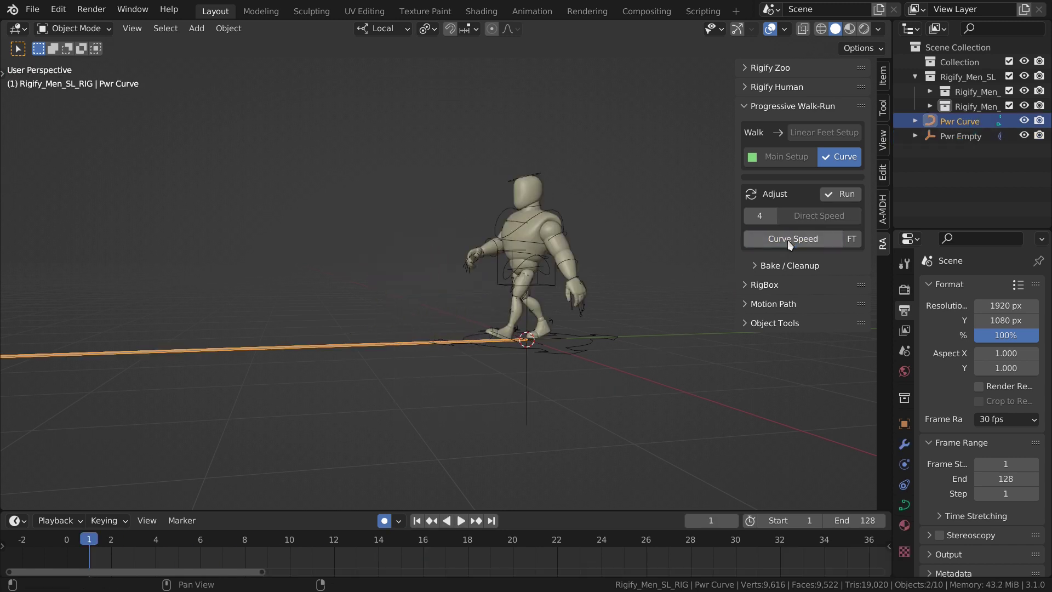
pyautogui.press('space')
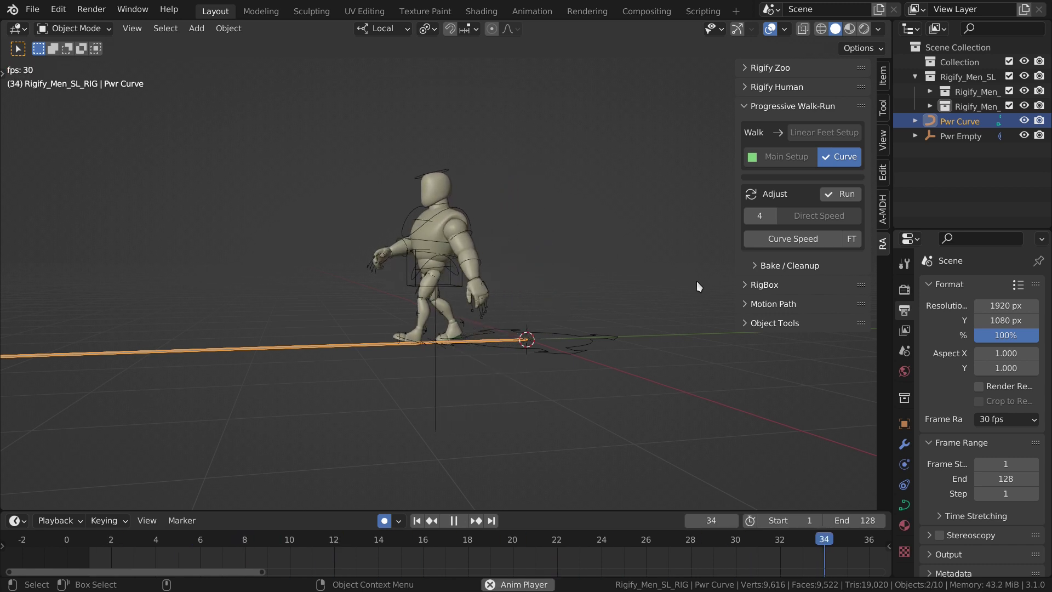
pyautogui.press('space')
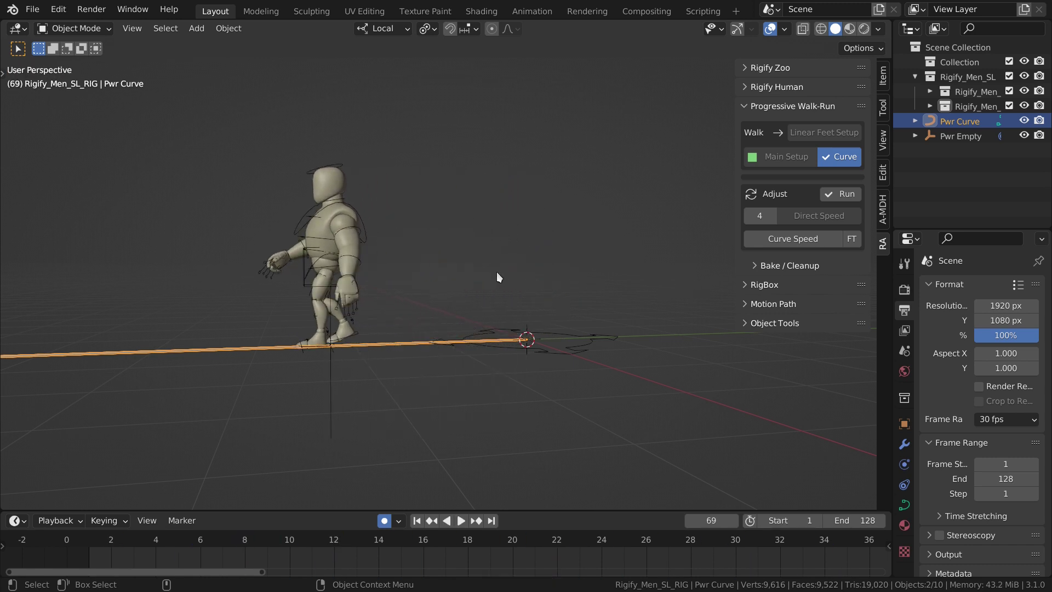
# - Edit the path curve from the top view and move its end control point sideways away from the Y axis
pyautogui.moveTo(460, 260)
pyautogui.keyDown('shift'); pyautogui.mouseDown(button='middle')
pyautogui.moveTo(571, 264)
pyautogui.moveTo(507, 275)
pyautogui.moveTo(505, 312)
pyautogui.moveTo(458, 264)
pyautogui.mouseUp(button='middle'); pyautogui.keyUp('shift')
pyautogui.press('KP_7')
pyautogui.press('Tab')
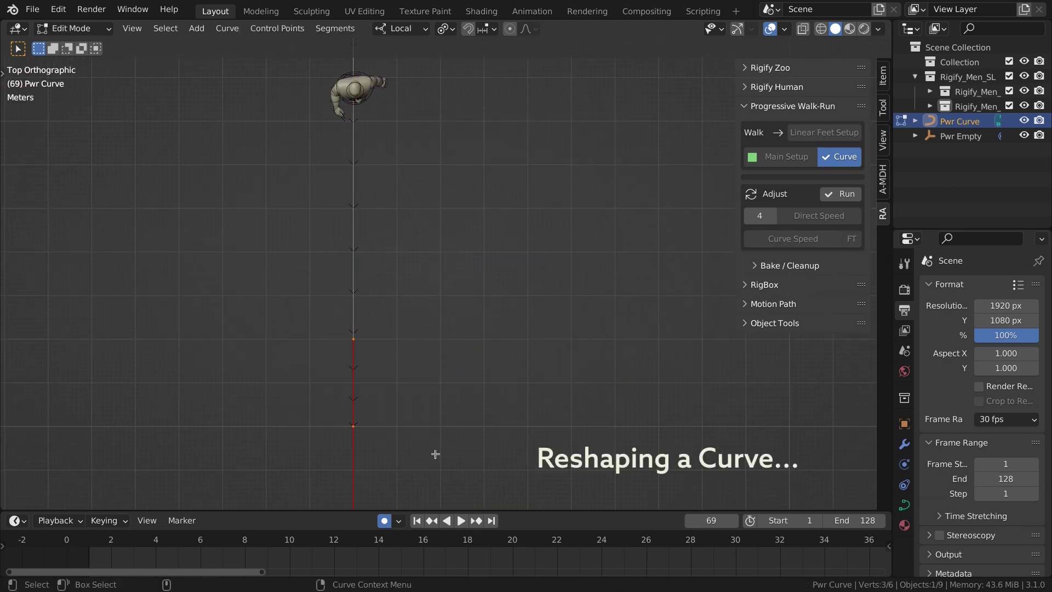
pyautogui.press('g')
pyautogui.click(587, 380)
pyautogui.keyDown('shift'); pyautogui.moveTo(587, 381); pyautogui.dragTo(410, 378, button='middle'); pyautogui.keyUp('shift')
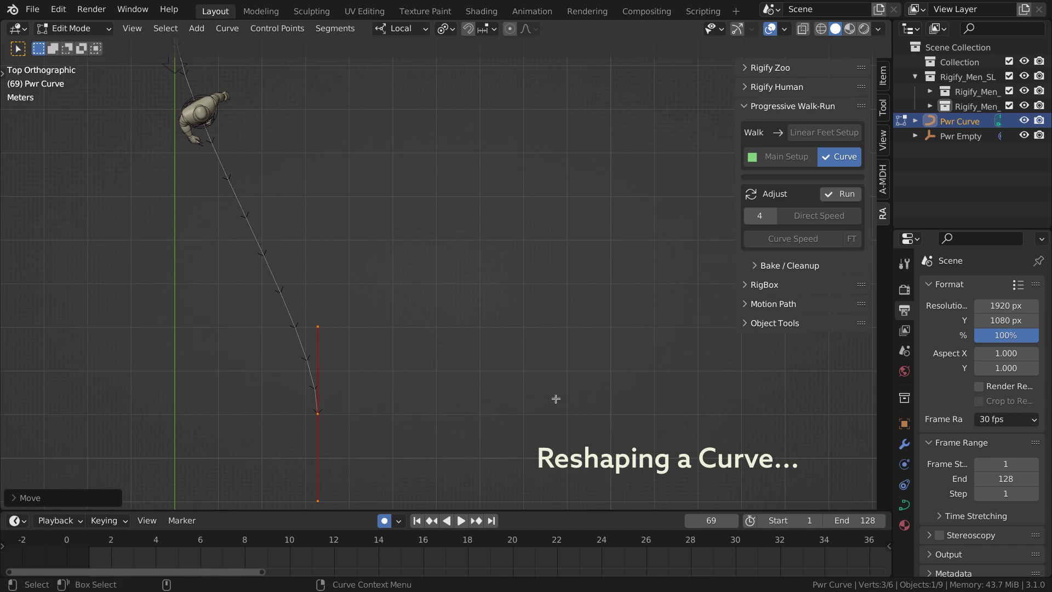
# - Rotate, reposition and scale the end control point to bend the path into a smooth arc
pyautogui.press('r')
pyautogui.press('g')
pyautogui.press('s')
pyautogui.click(597, 265)
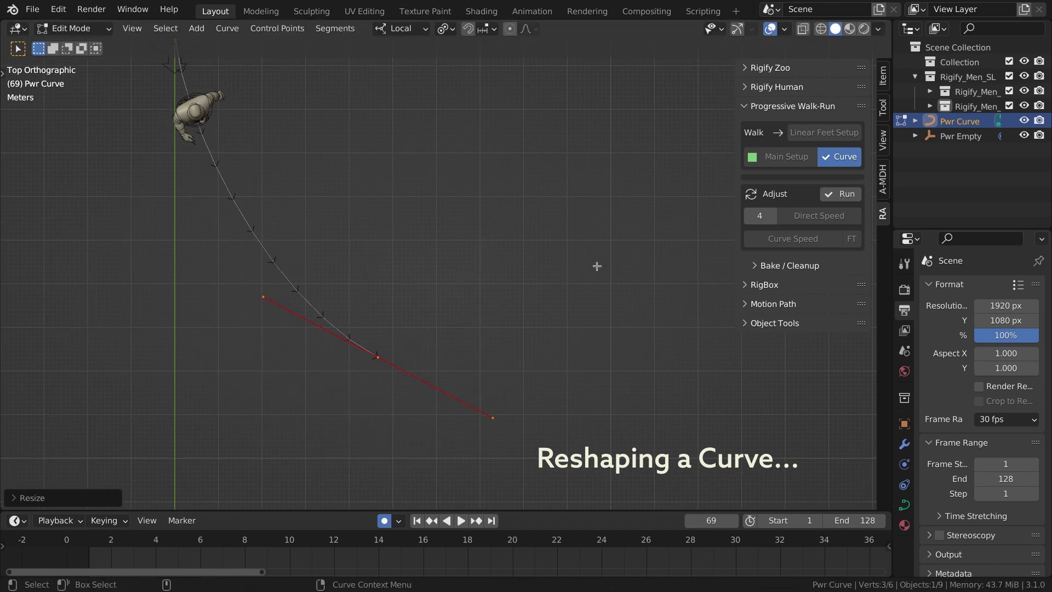
# - Extrude a new end point from the path, then rotate and move it to form a wide U-shaped curve
pyautogui.keyDown('shift'); pyautogui.moveTo(597, 266); pyautogui.dragTo(510, 383, button='middle'); pyautogui.keyUp('shift')
pyautogui.press('e')
pyautogui.click(688, 298)
pyautogui.press('r')
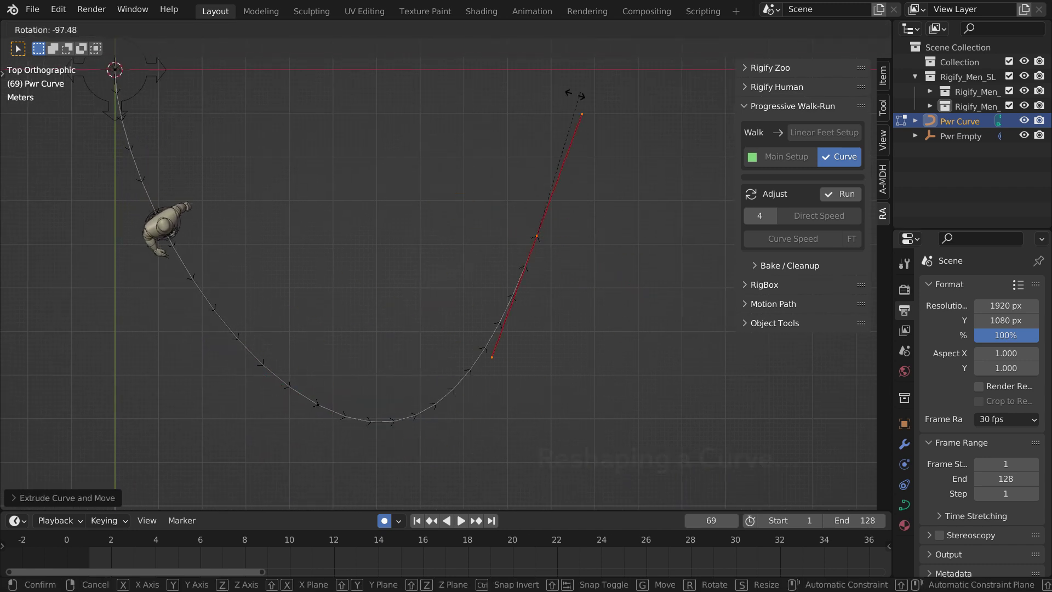
pyautogui.click(576, 94)
pyautogui.press('g')
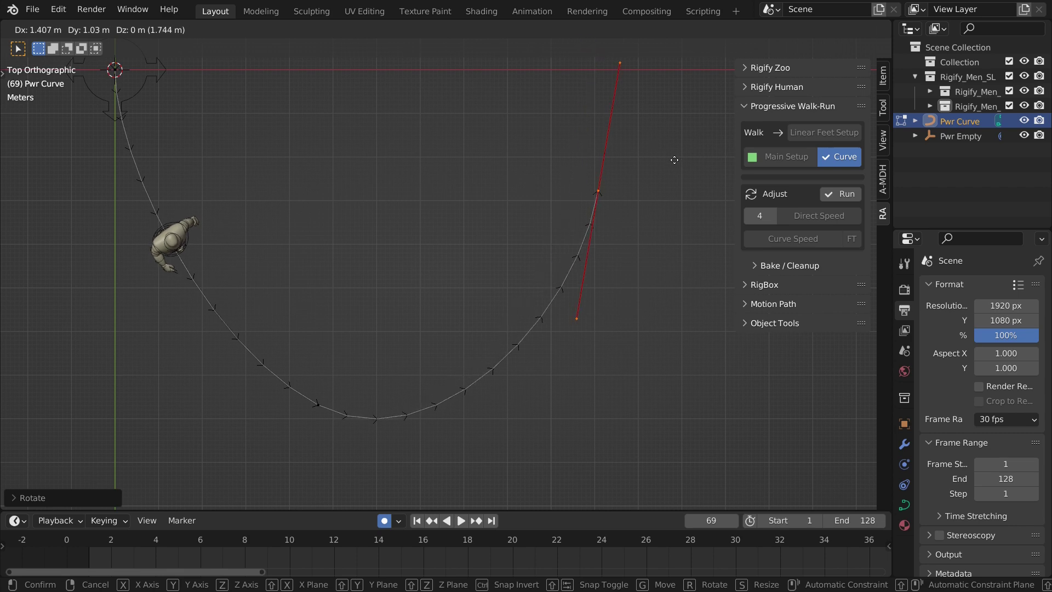
pyautogui.click(630, 199)
# - Move the curve's middle control point to even out the U shape and leave curve editing
pyautogui.moveTo(307, 330); pyautogui.dragTo(421, 442)
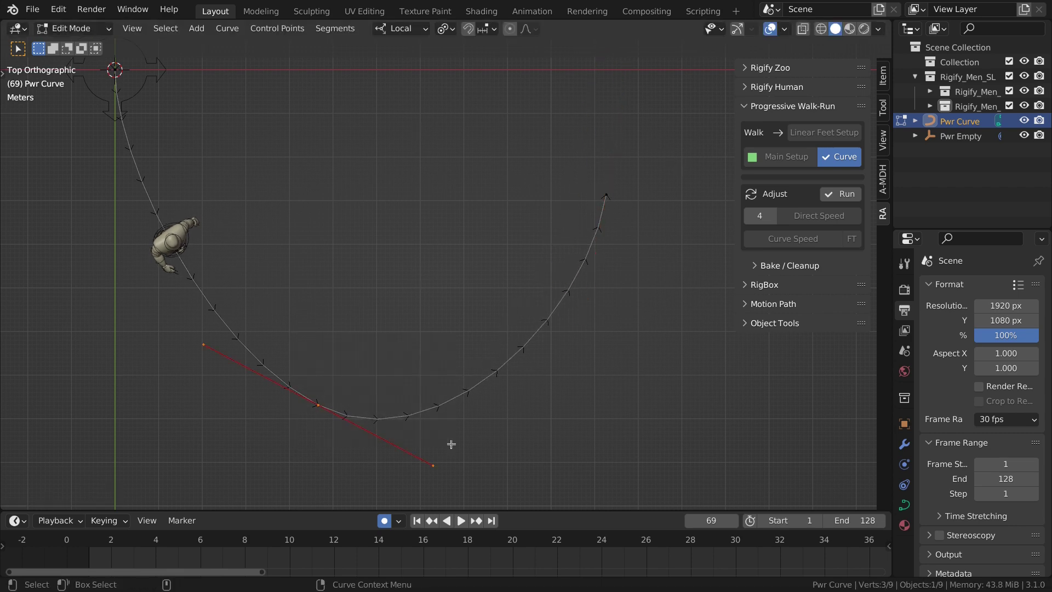
pyautogui.press('g')
pyautogui.click(441, 430)
pyautogui.press('Tab')
pyautogui.moveTo(499, 396); pyautogui.dragTo(512, 275, button='middle')
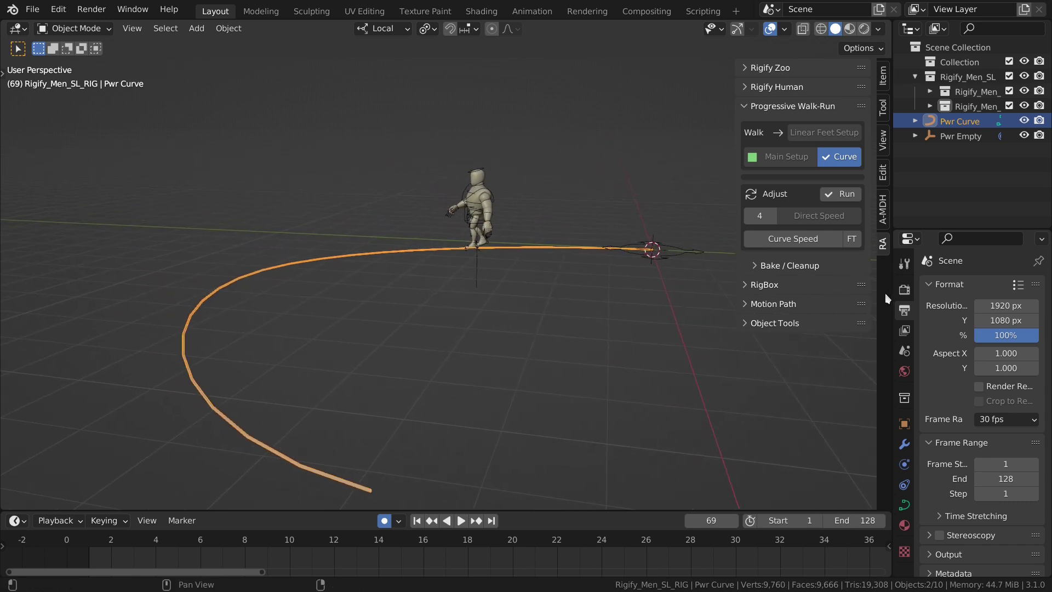
# - Reapply Curve Speed to the reshaped path and play the walk over a frame range ending at 1221, fitted in the timeline
pyautogui.click(810, 241)
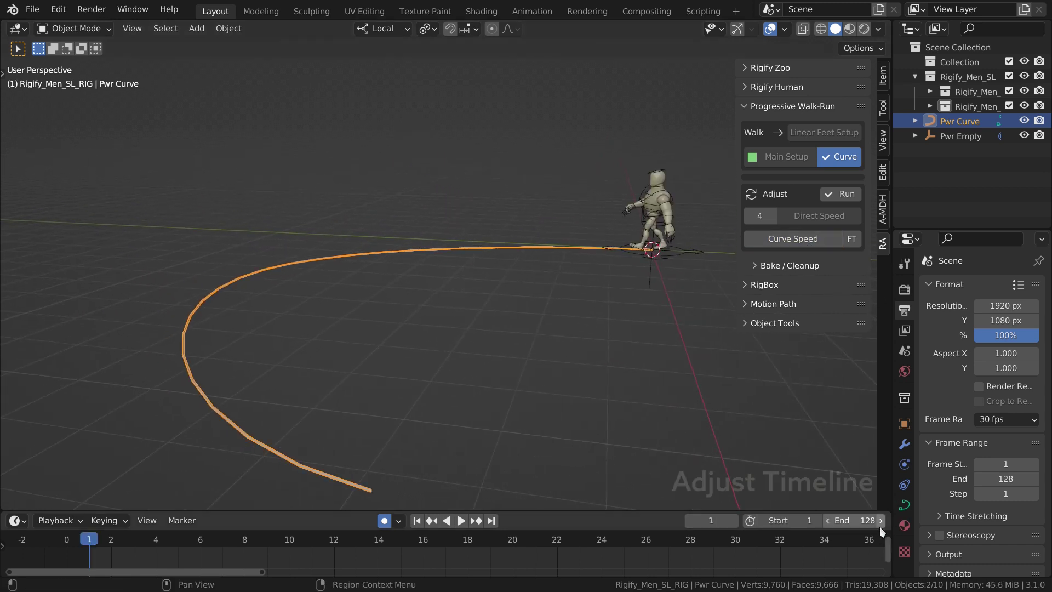
pyautogui.moveTo(862, 525); pyautogui.dragTo(921, 525)
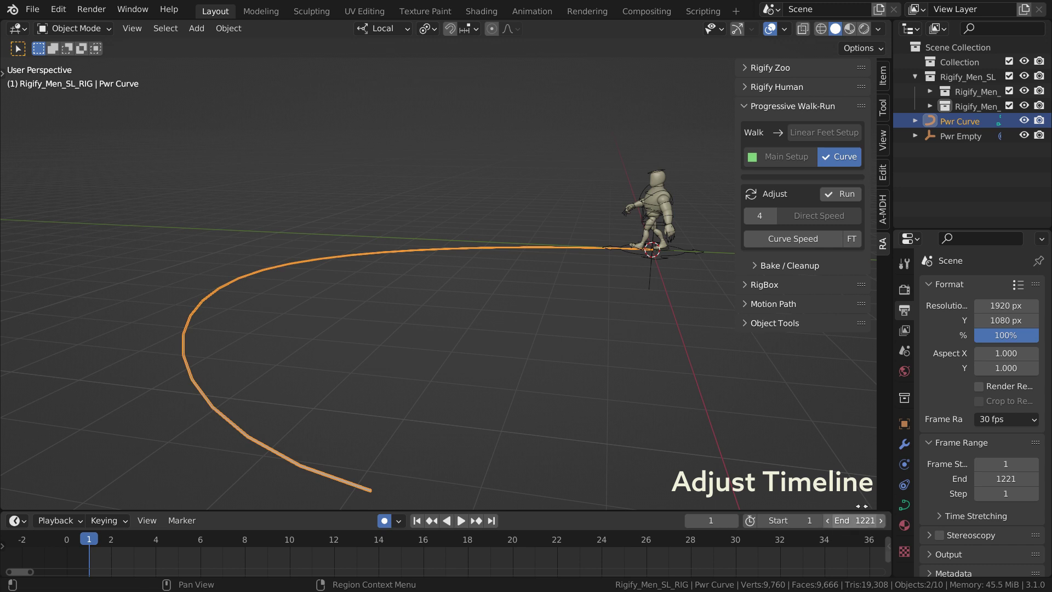
pyautogui.click(851, 239)
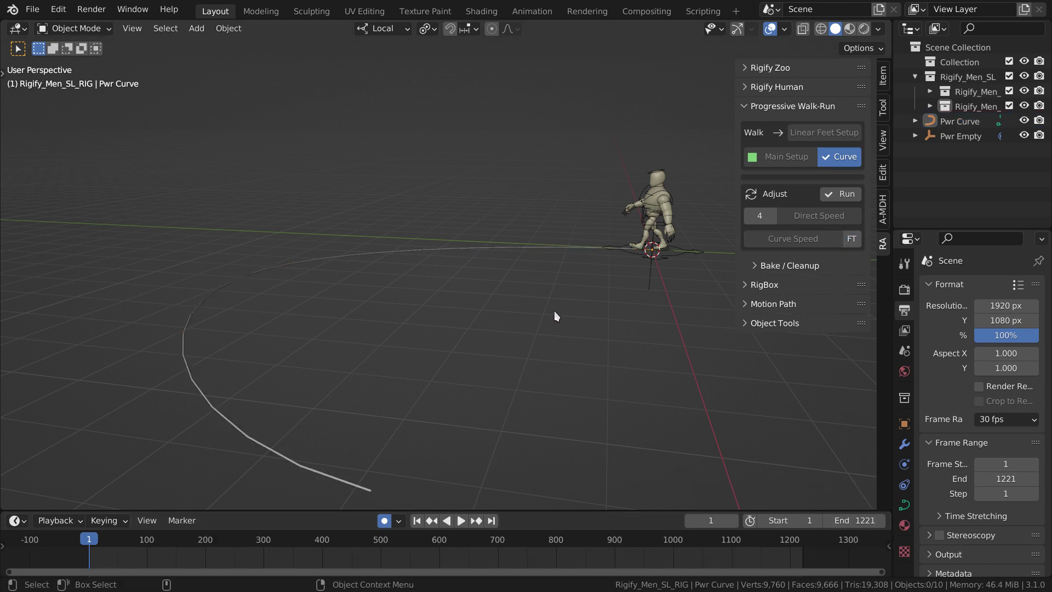
pyautogui.press('space')
pyautogui.moveTo(578, 310); pyautogui.dragTo(582, 295, button='middle')
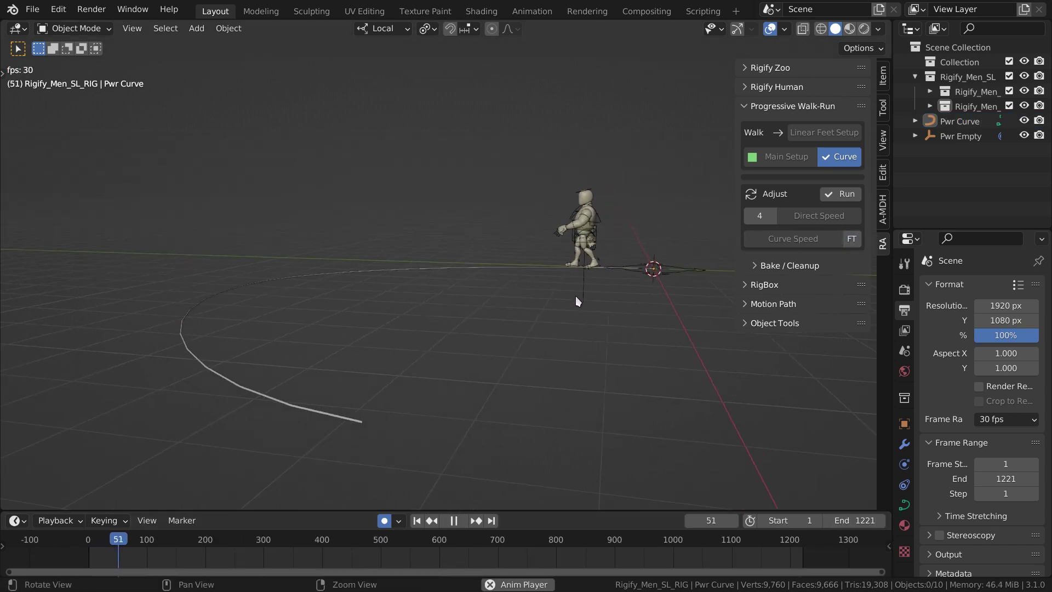
# - Review the character's walk along the U-shaped path from several angles and stop the playback
pyautogui.moveTo(468, 284); pyautogui.dragTo(407, 297, button='middle')
pyautogui.moveTo(286, 276); pyautogui.dragTo(497, 268, button='middle')
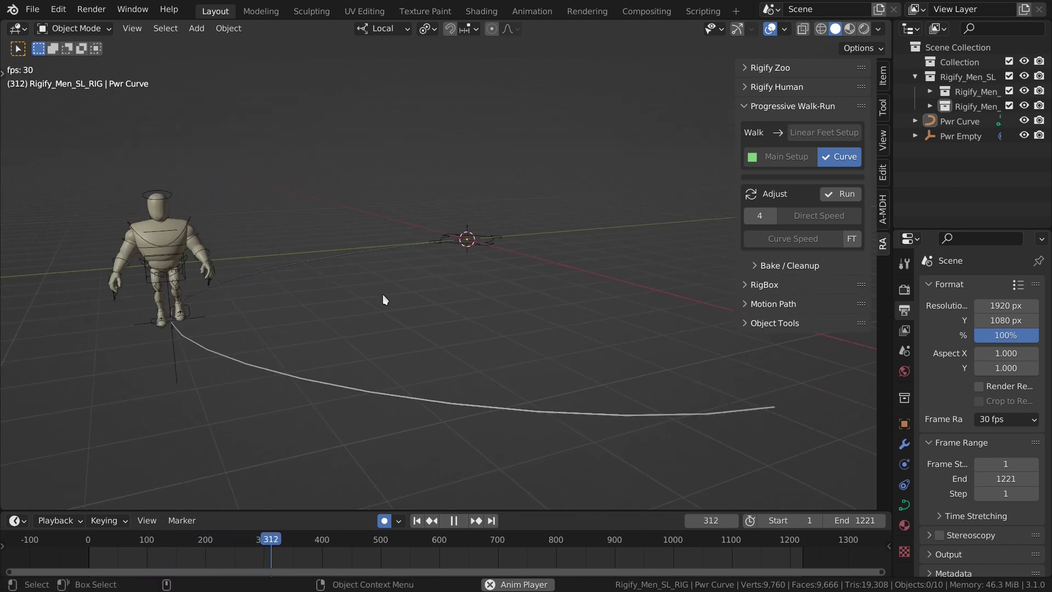
pyautogui.moveTo(383, 295); pyautogui.dragTo(406, 304, button='middle')
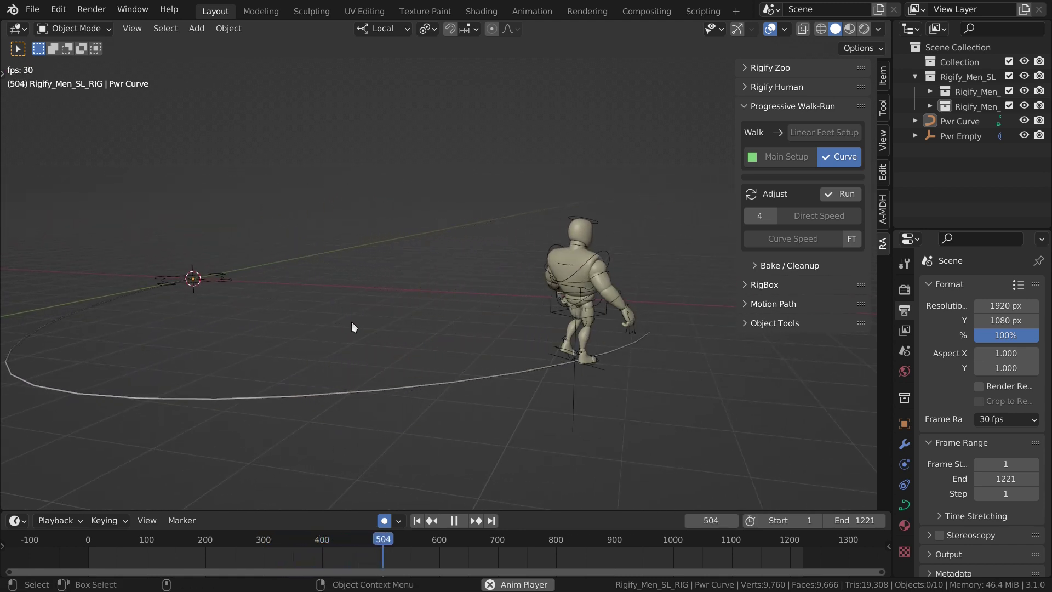
pyautogui.press('space')
# - Raise the middle control point of the Pwr Curve to turn the path into a hill, and leave curve editing
pyautogui.moveTo(355, 321); pyautogui.dragTo(384, 319, button='middle')
pyautogui.click(380, 281)
pyautogui.press('Tab')
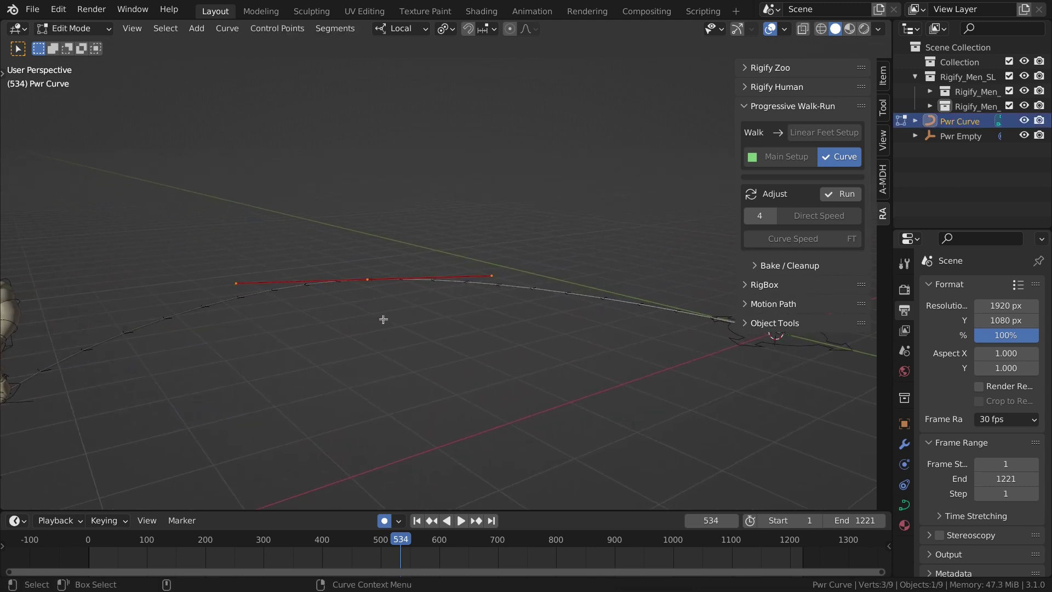
pyautogui.press('g')
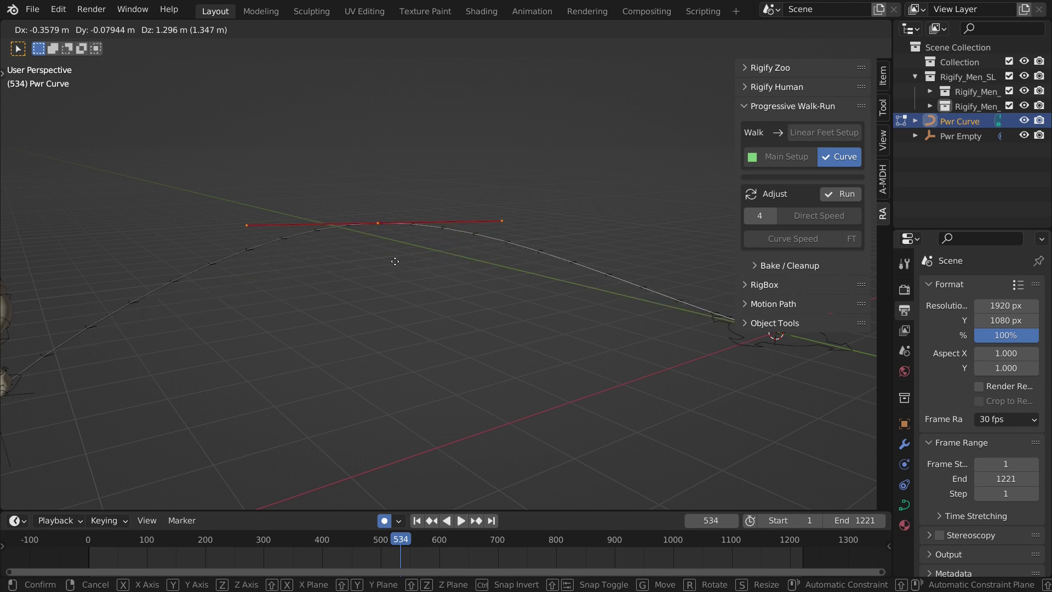
pyautogui.click(390, 251)
pyautogui.press('Tab')
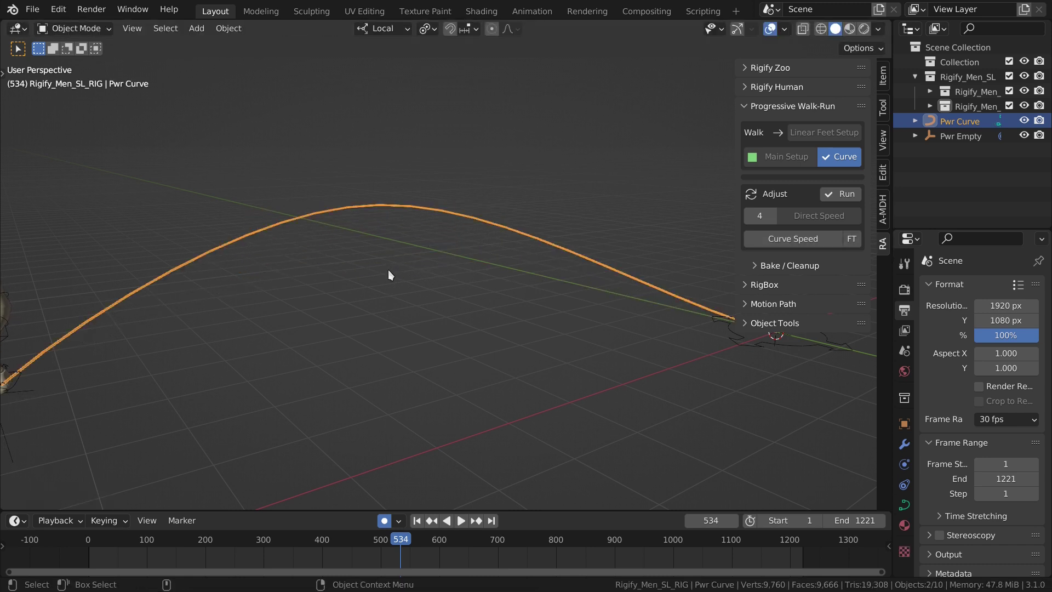
pyautogui.moveTo(388, 270); pyautogui.dragTo(385, 307, button='middle')
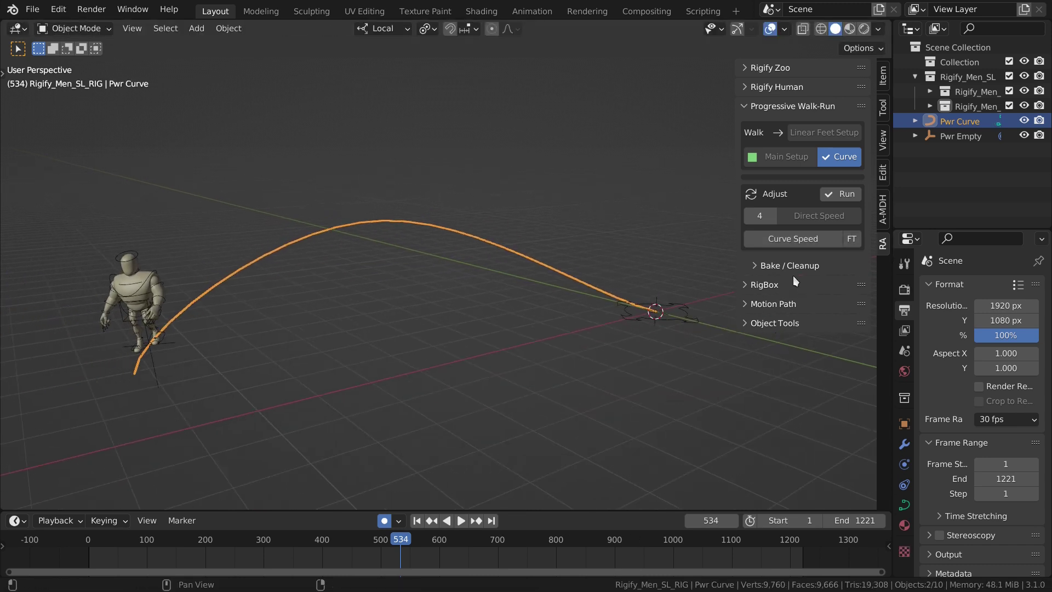
# - Reapply Curve Speed to the raised path and play the character's climb
pyautogui.click(799, 242)
pyautogui.press('space')
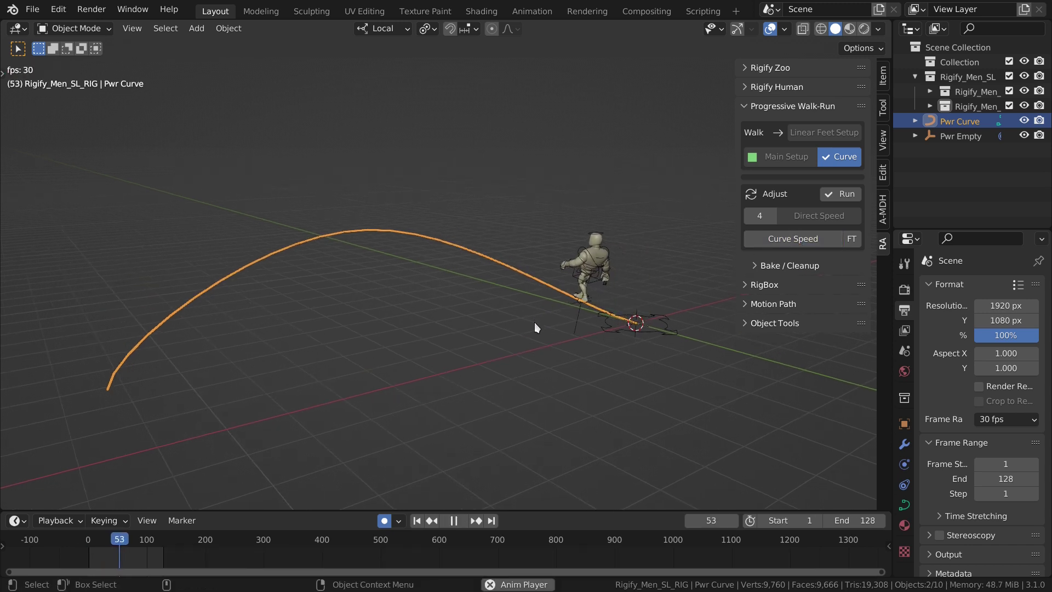
pyautogui.moveTo(534, 323); pyautogui.dragTo(551, 309, button='middle')
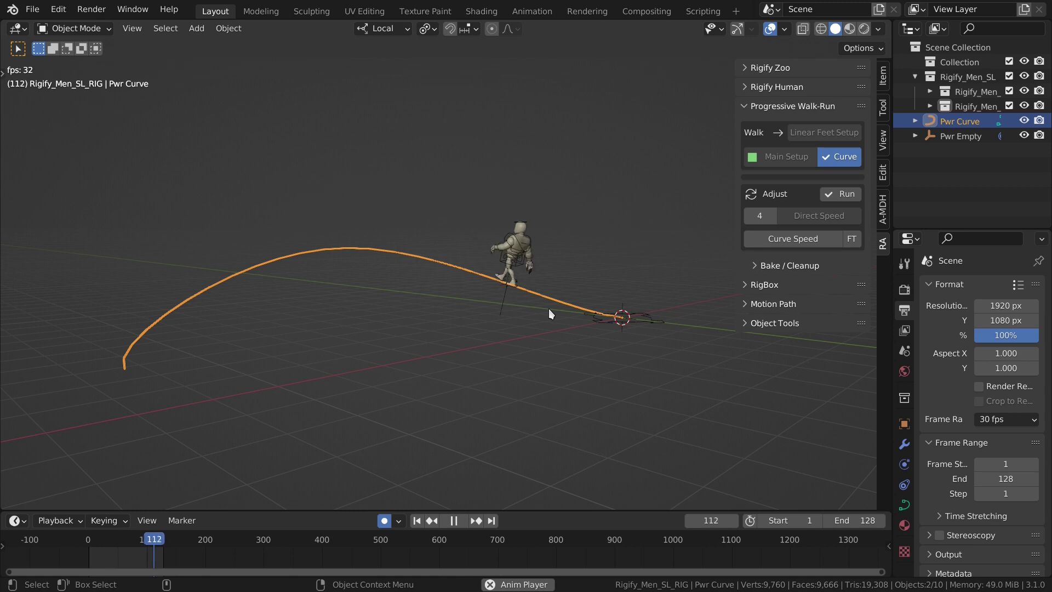
# - Extend the end frame to 879, fit the range in the timeline and play the walk over the hill
pyautogui.press('space')
pyautogui.moveTo(855, 520); pyautogui.dragTo(970, 520)
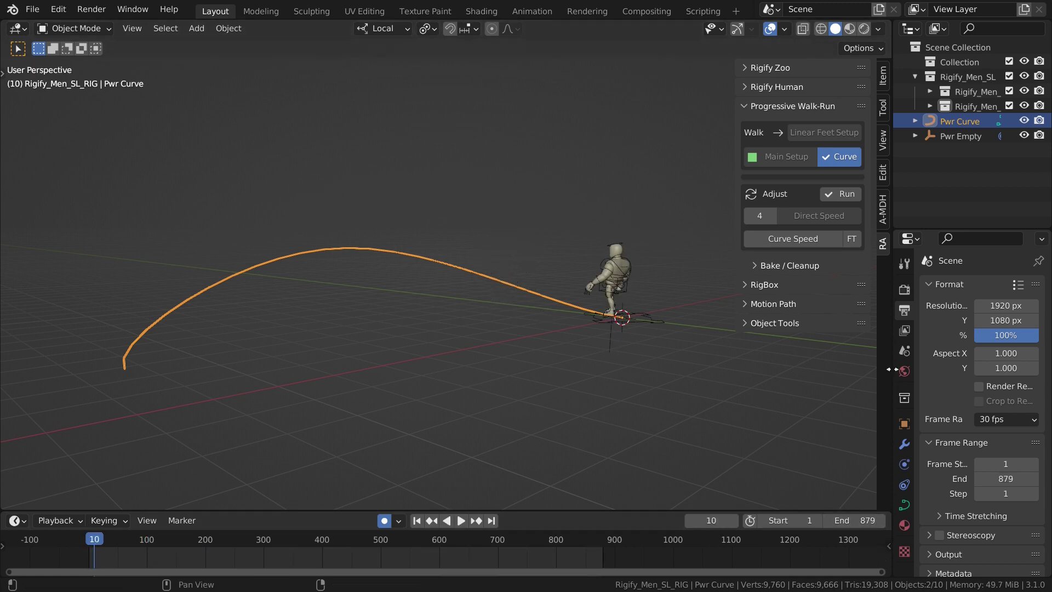
pyautogui.click(853, 240)
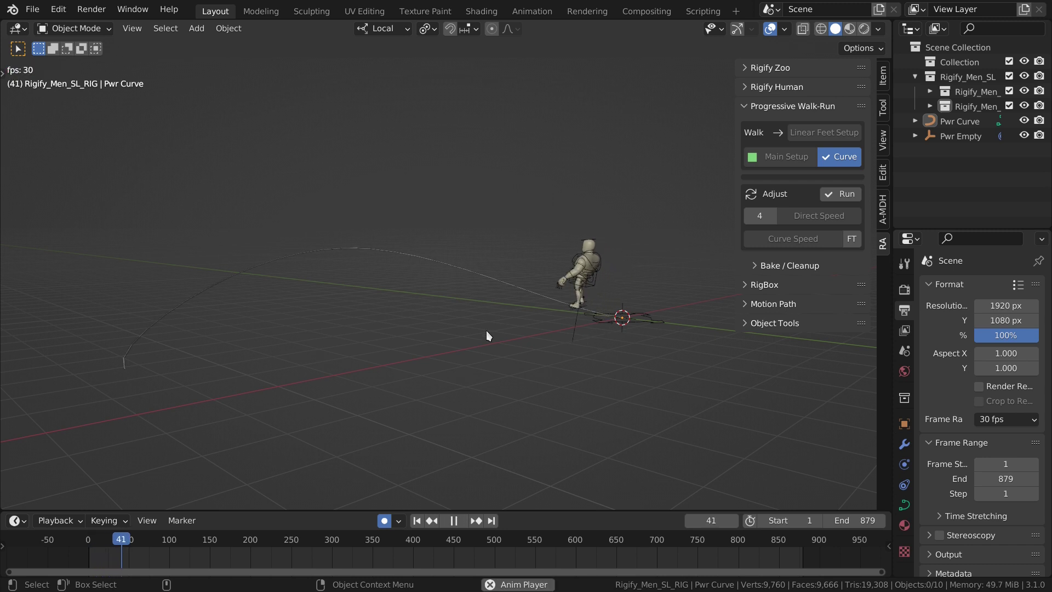
pyautogui.moveTo(479, 331); pyautogui.dragTo(407, 387, button='middle')
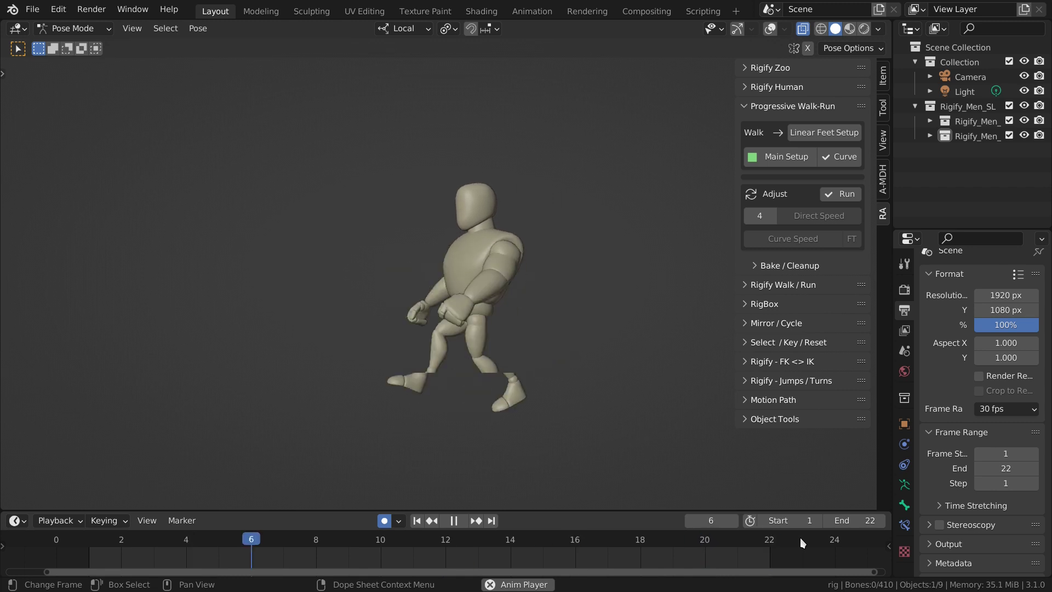
# - Stop the run cycle, show the viewport overlays and apply the Progressive Walk-Run Main Setup to the running character
pyautogui.press('Escape')
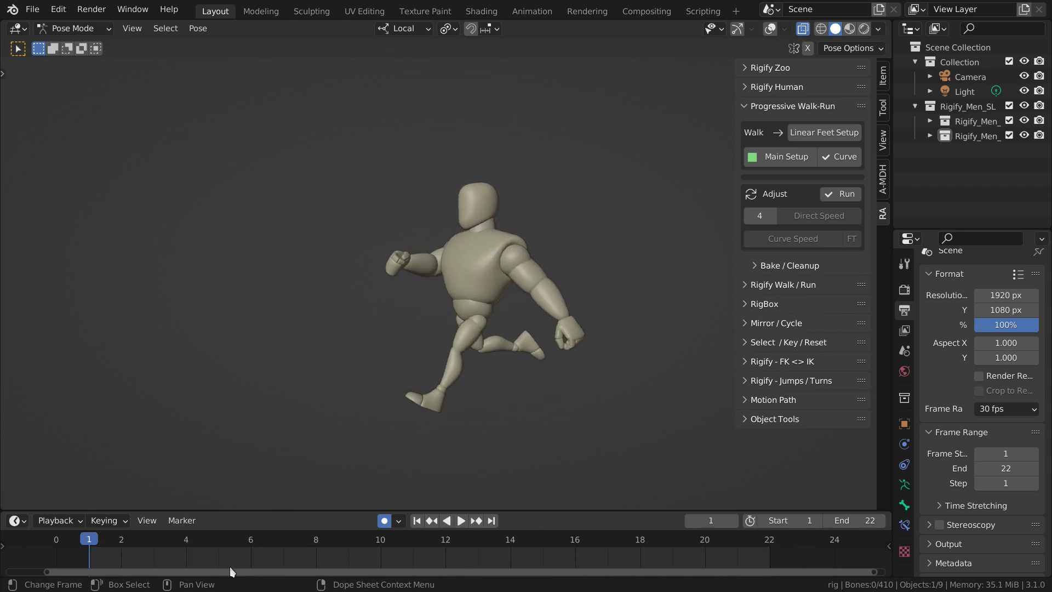
pyautogui.hotkey('shift', 'alt', 'z')
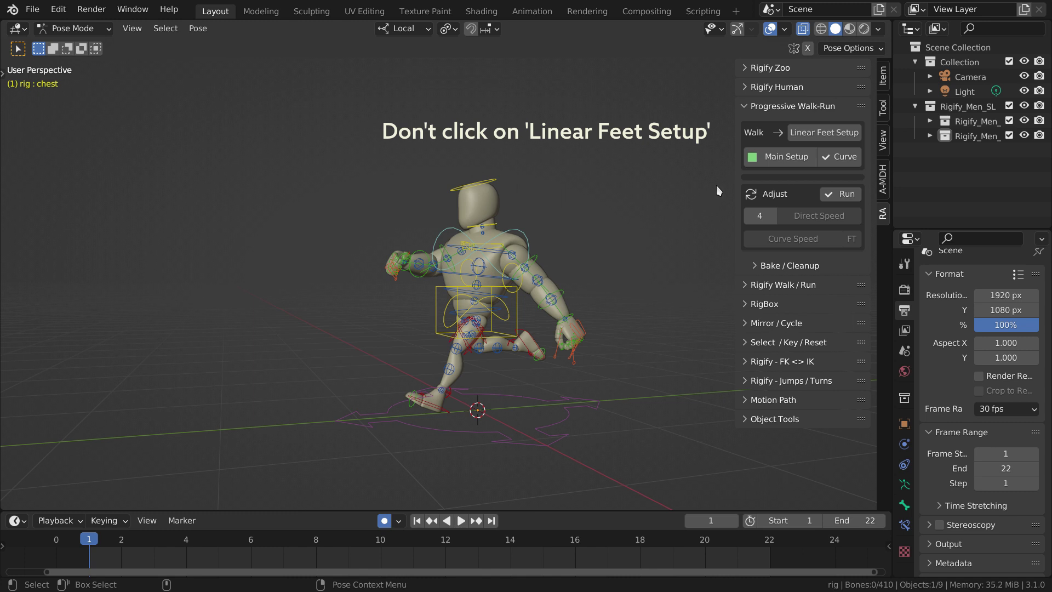
pyautogui.click(768, 159)
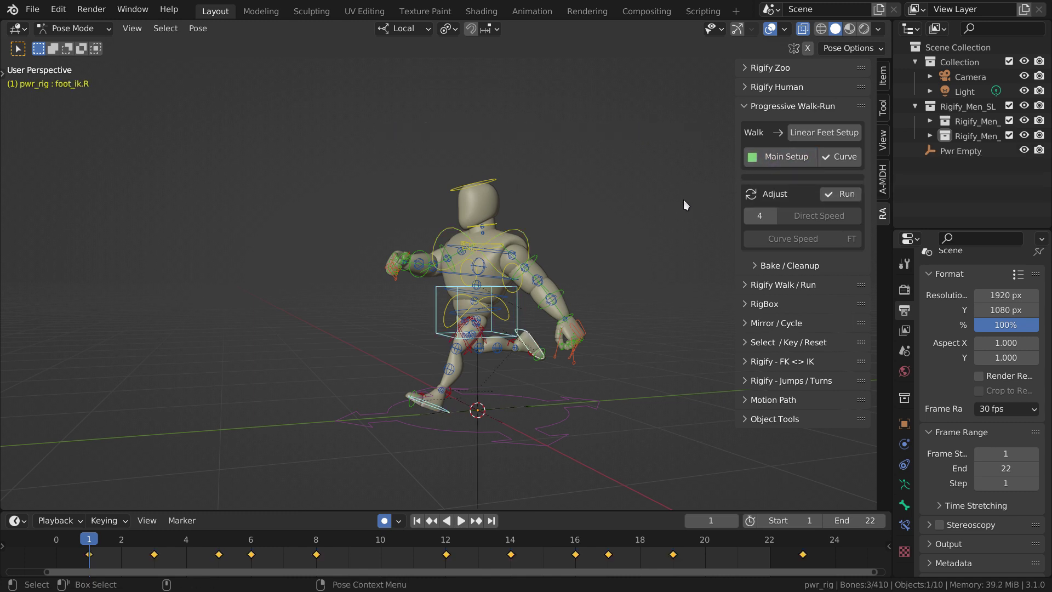
# - Apply Direct Speed with 12 repeats and Run enabled to the Pwr Empty, and play the forward run
pyautogui.click(961, 151)
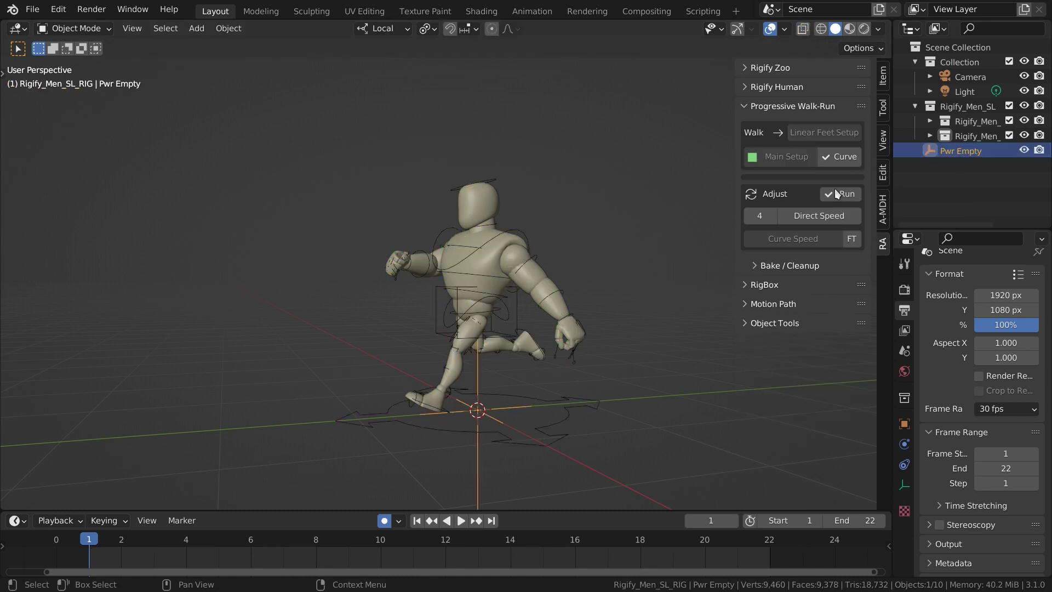
pyautogui.scroll(-1, 644, 247)
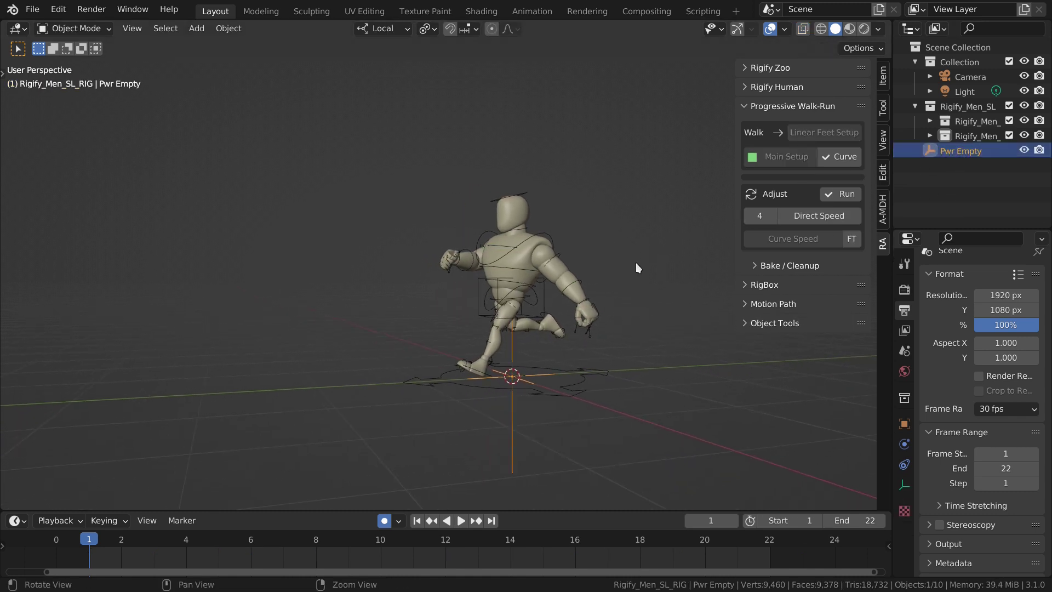
pyautogui.click(772, 216)
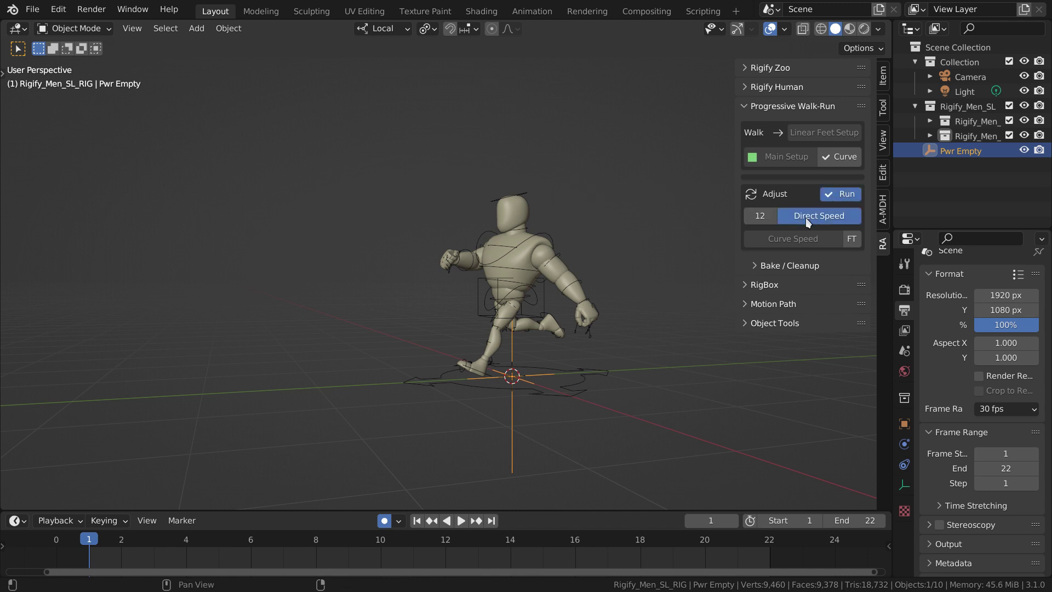
pyautogui.scroll(-3, 641, 282)
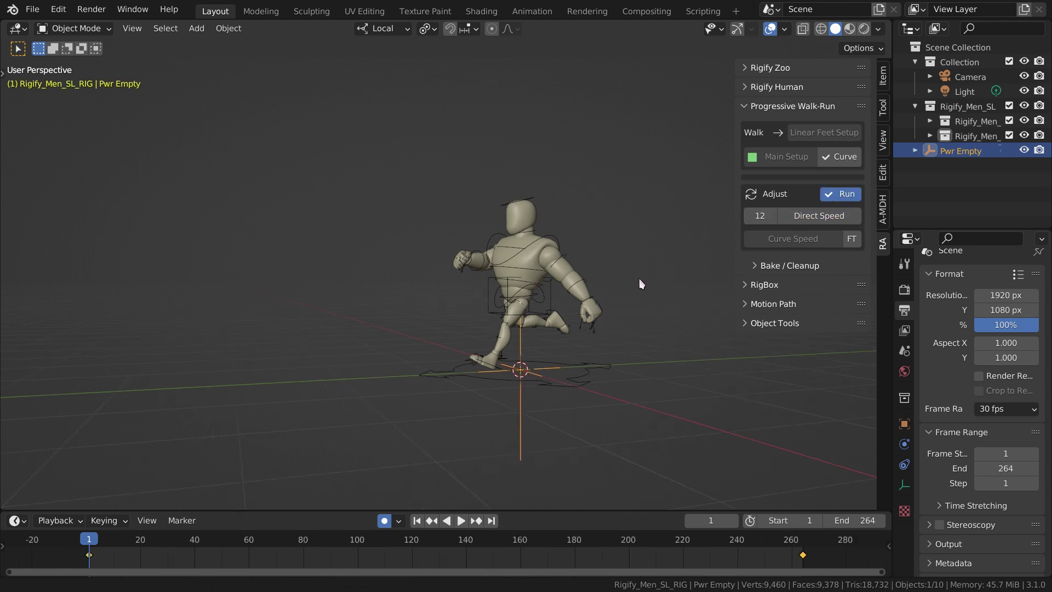
pyautogui.moveTo(665, 315); pyautogui.dragTo(665, 351, button='middle')
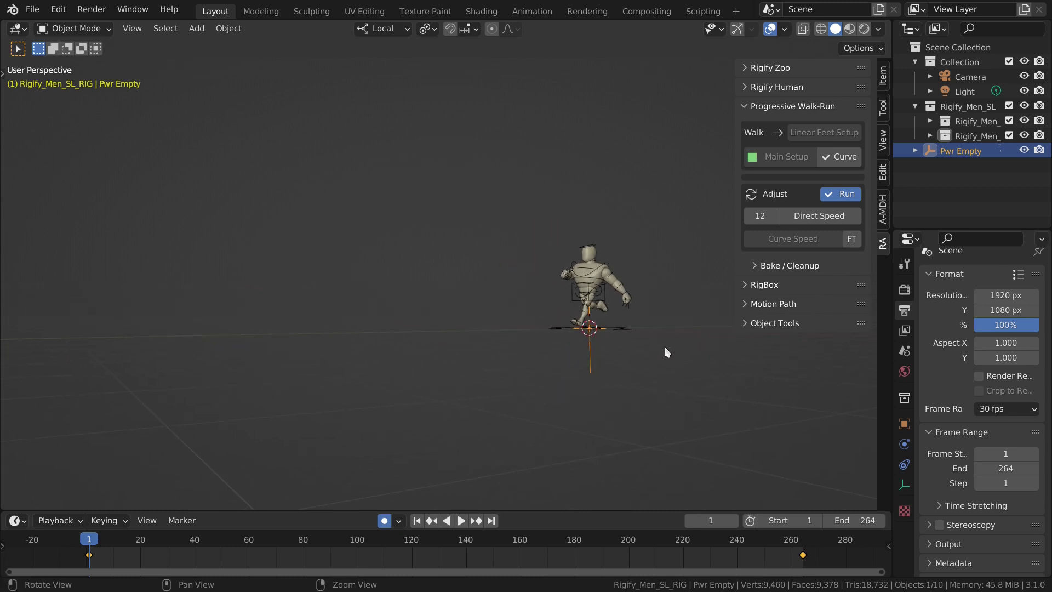
pyautogui.press('space')
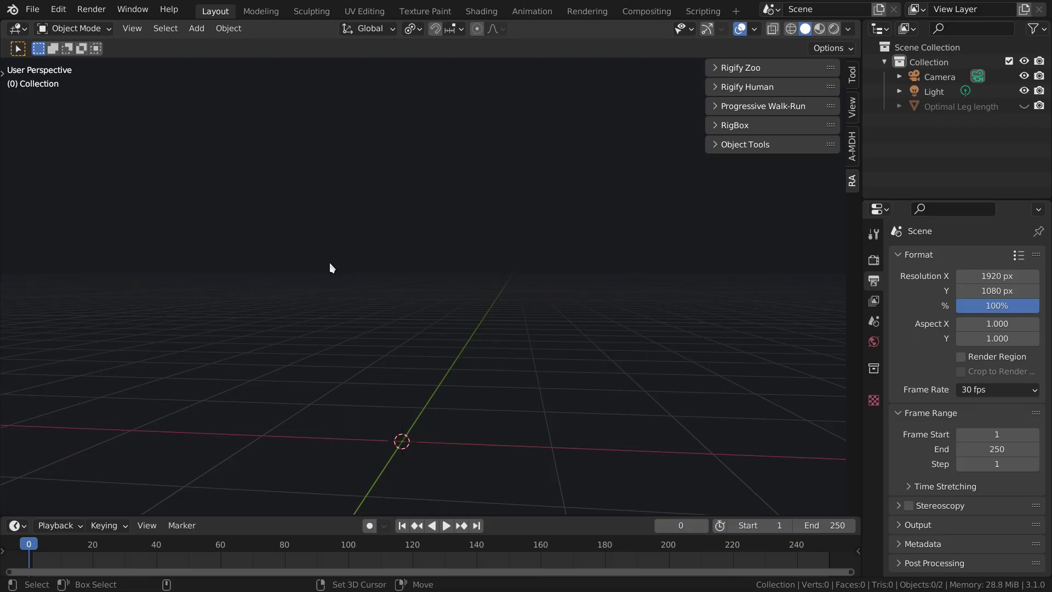
# - Add a Human (Meta-Rig) armature and unhide the Optimal Leg length object for comparison
pyautogui.hotkey('shift', 'a')
pyautogui.moveTo(332, 262)
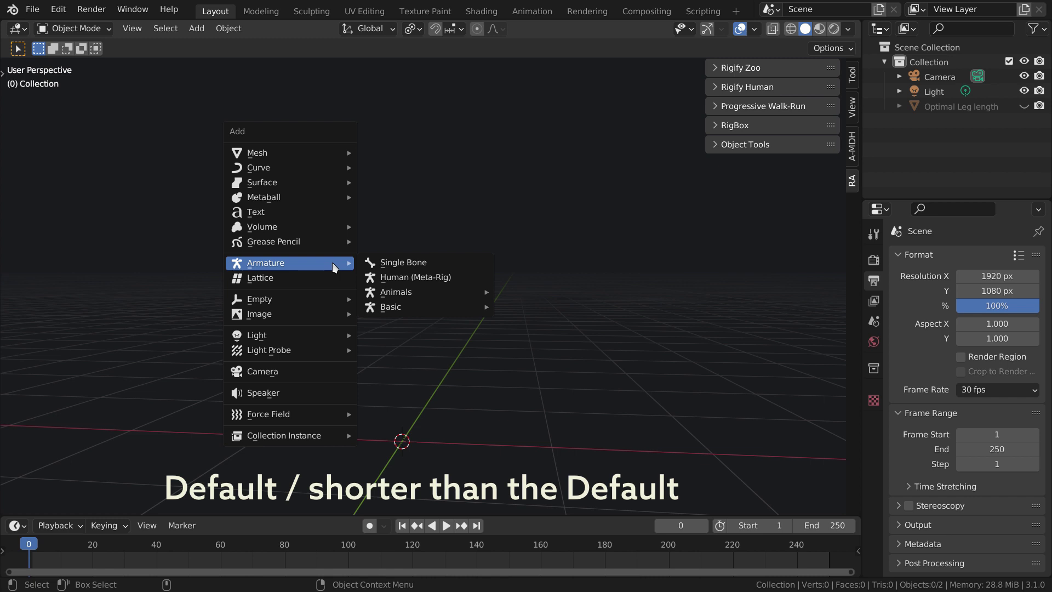
pyautogui.click(392, 277)
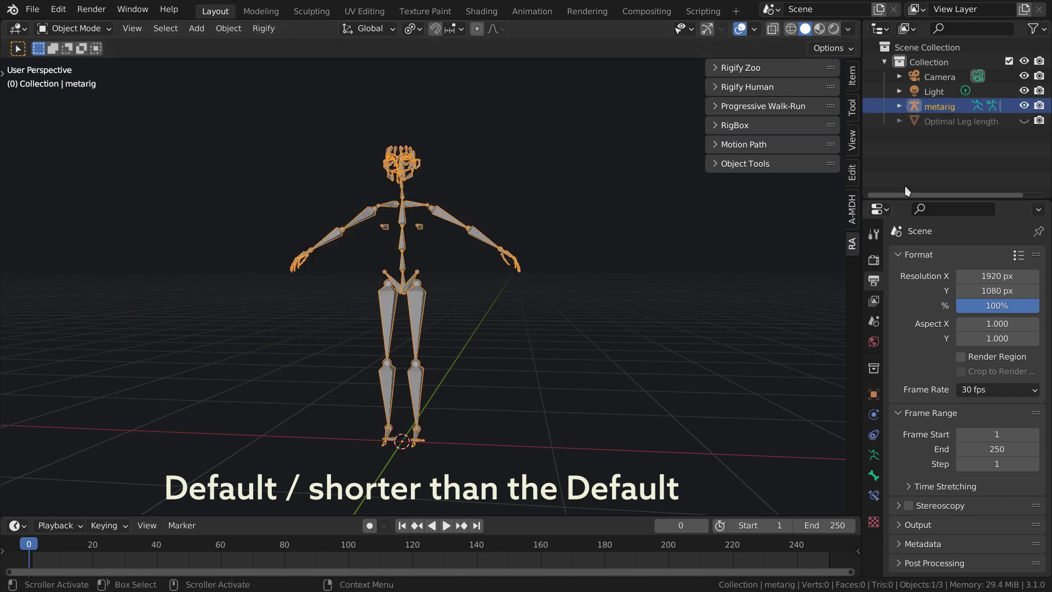
pyautogui.click(1024, 121)
pyautogui.click(665, 297)
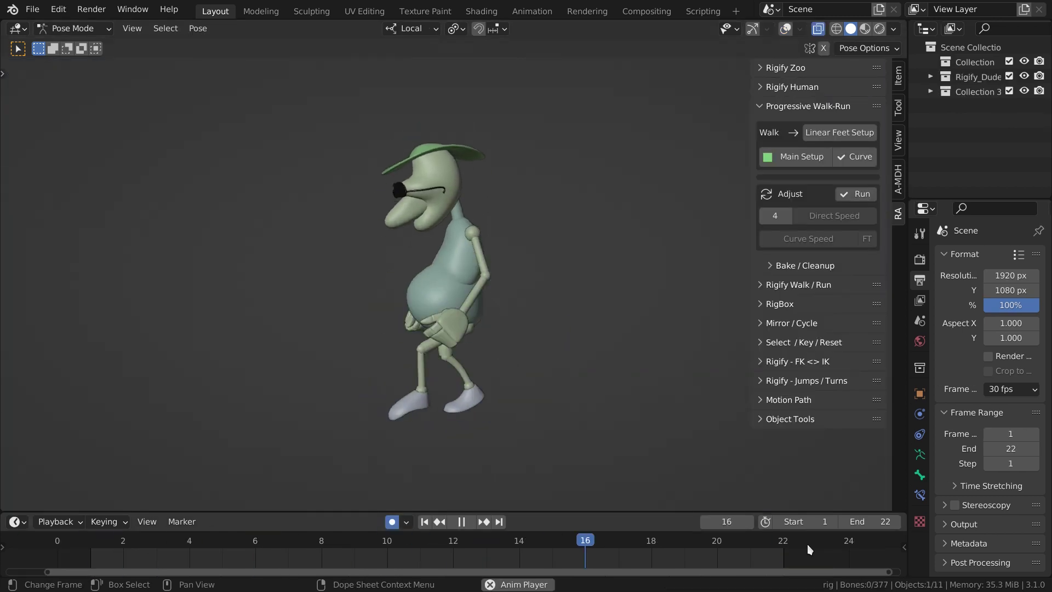
# - Stop the hatted character's run cycle, apply Main Setup with Curve enabled and show the viewport overlays
pyautogui.press('space')
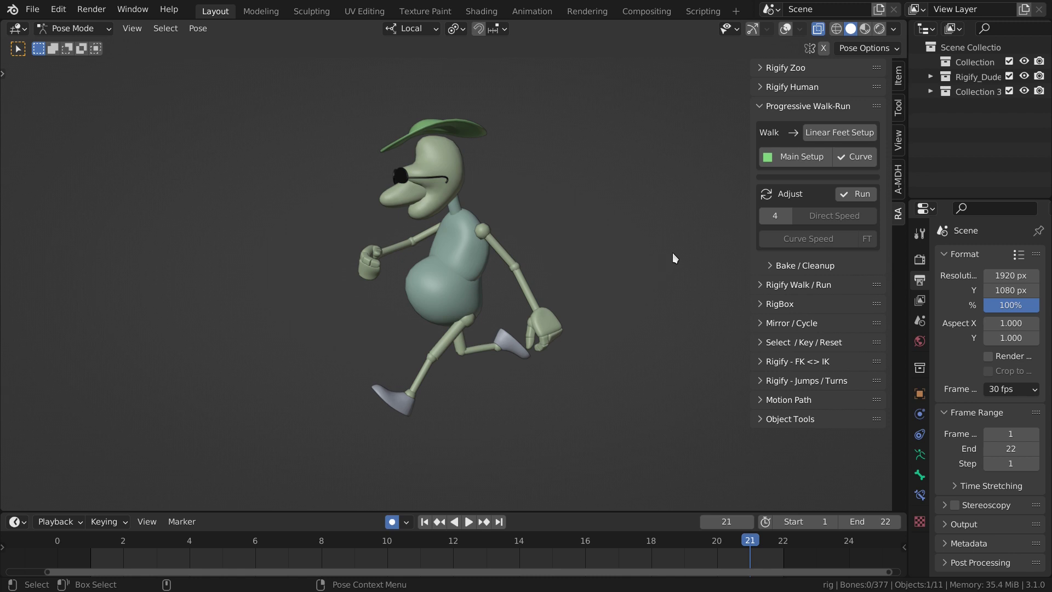
pyautogui.click(794, 159)
pyautogui.press('z')
pyautogui.click(677, 136)
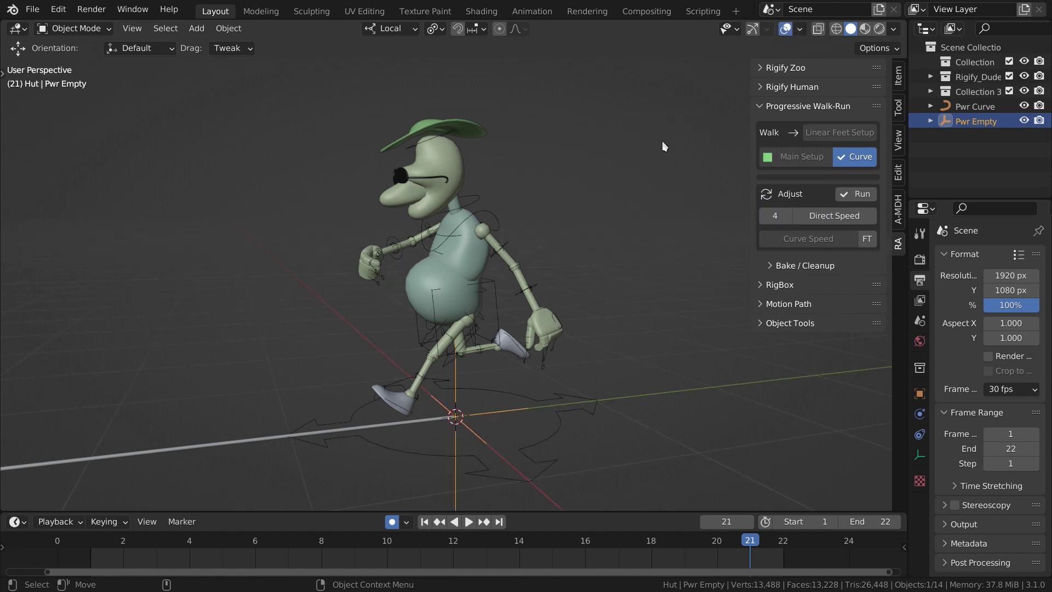
# - Select the straight Pwr Curve and apply Curve Speed for the hatted character's run
pyautogui.moveTo(662, 140)
pyautogui.mouseDown(button='middle')
pyautogui.moveTo(646, 219)
pyautogui.moveTo(584, 304)
pyautogui.mouseUp(button='middle')
pyautogui.click(491, 329)
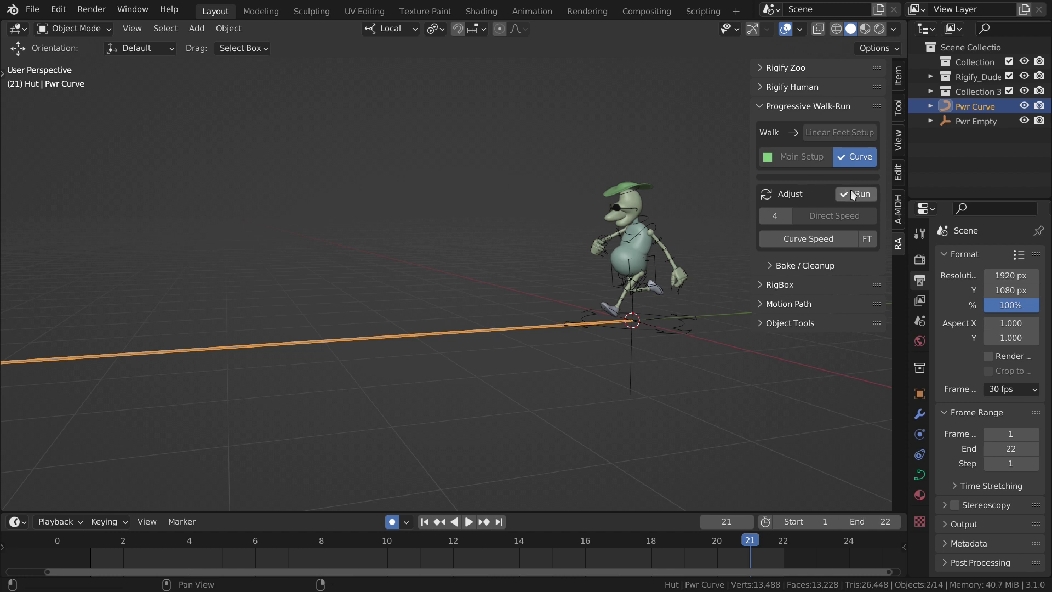
pyautogui.click(791, 239)
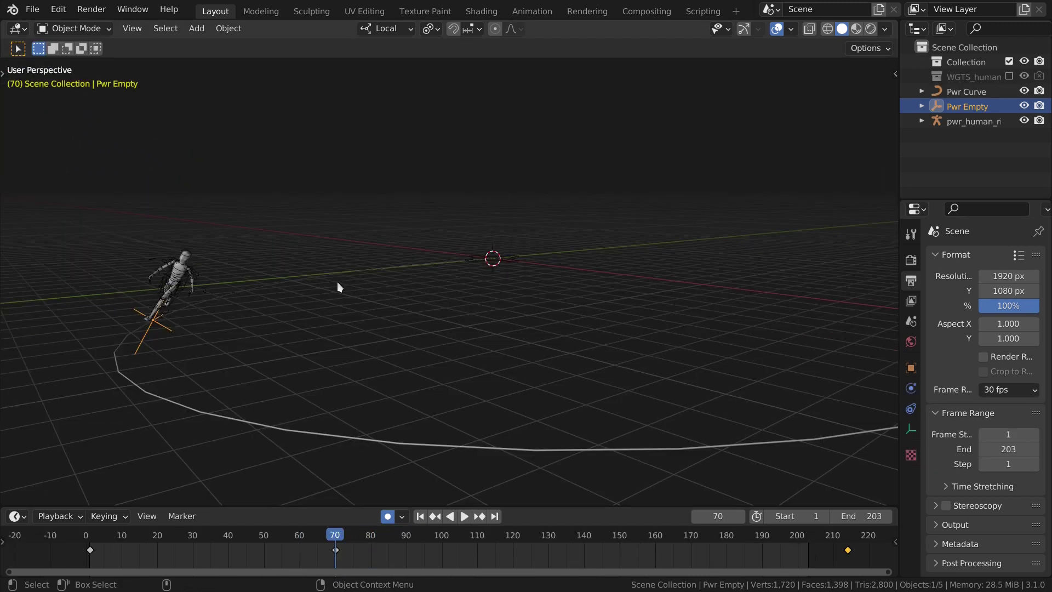
# - Try rotating the Pwr Empty at frame 70 to change the runner's lean
pyautogui.press('r')
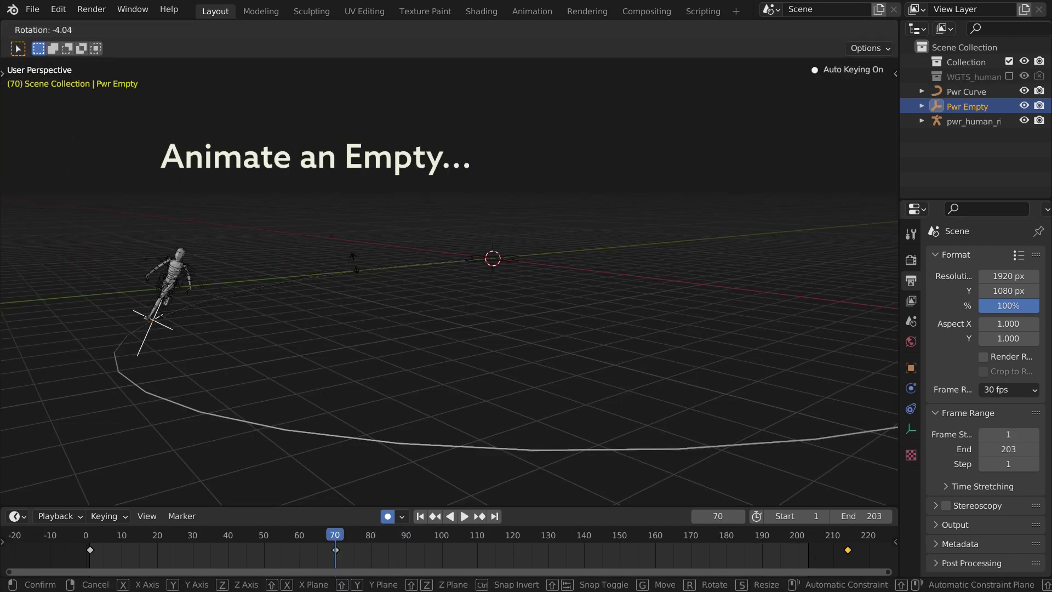
pyautogui.click(353, 274)
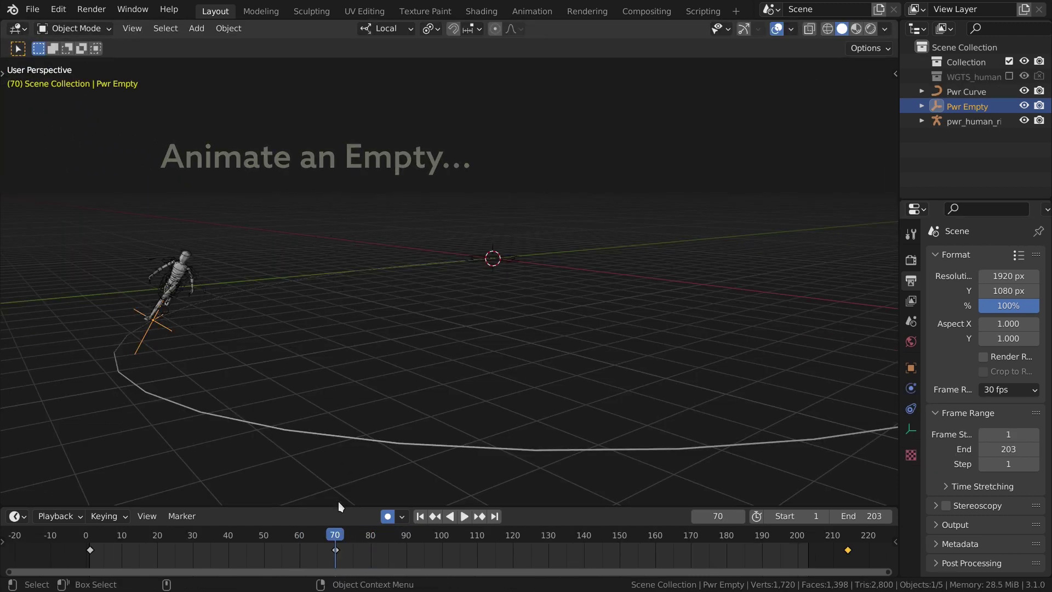
# - Play the leaning run from frame 1 with the viewport overlays hidden
pyautogui.moveTo(321, 533); pyautogui.dragTo(91, 552)
pyautogui.press('z')
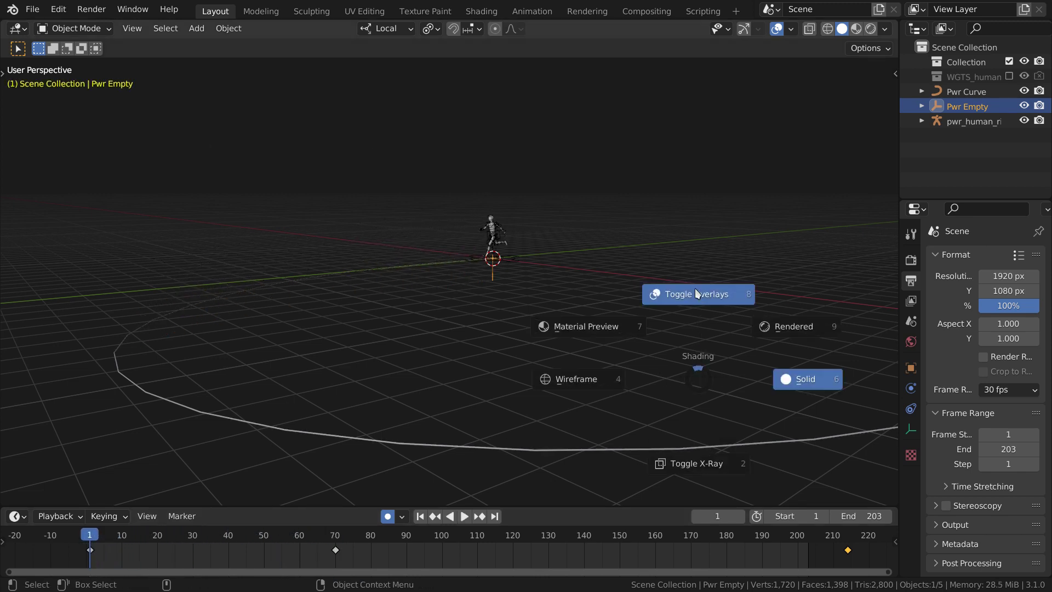
pyautogui.click(695, 288)
pyautogui.press('space')
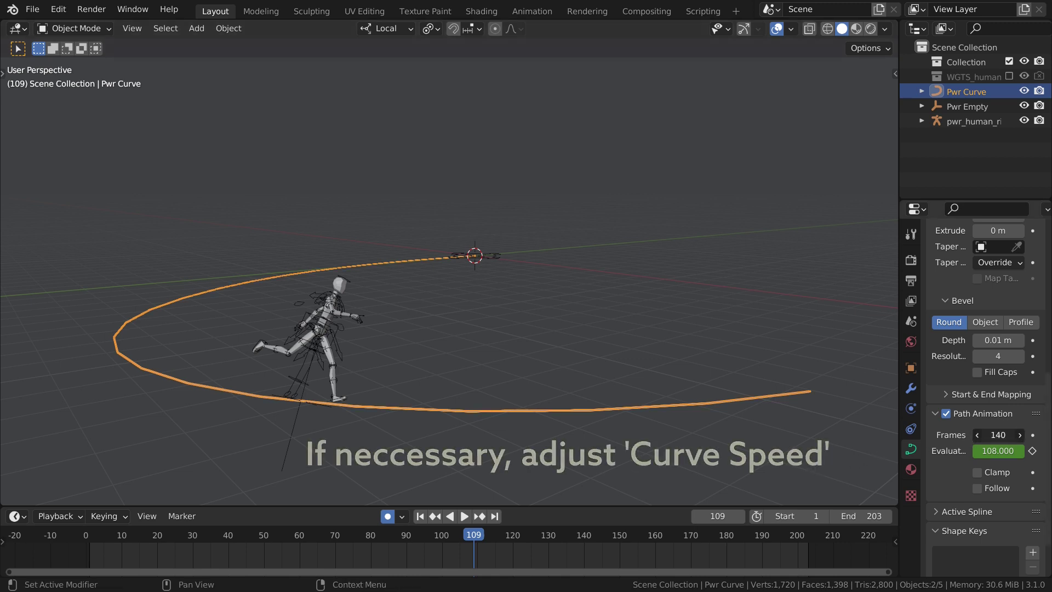
# - Adjust the Pwr Curve's path animation frames and remove its bevel depth
pyautogui.moveTo(998, 435)
pyautogui.mouseDown()
pyautogui.moveTo(1020, 434)
pyautogui.moveTo(1004, 434)
pyautogui.mouseUp()
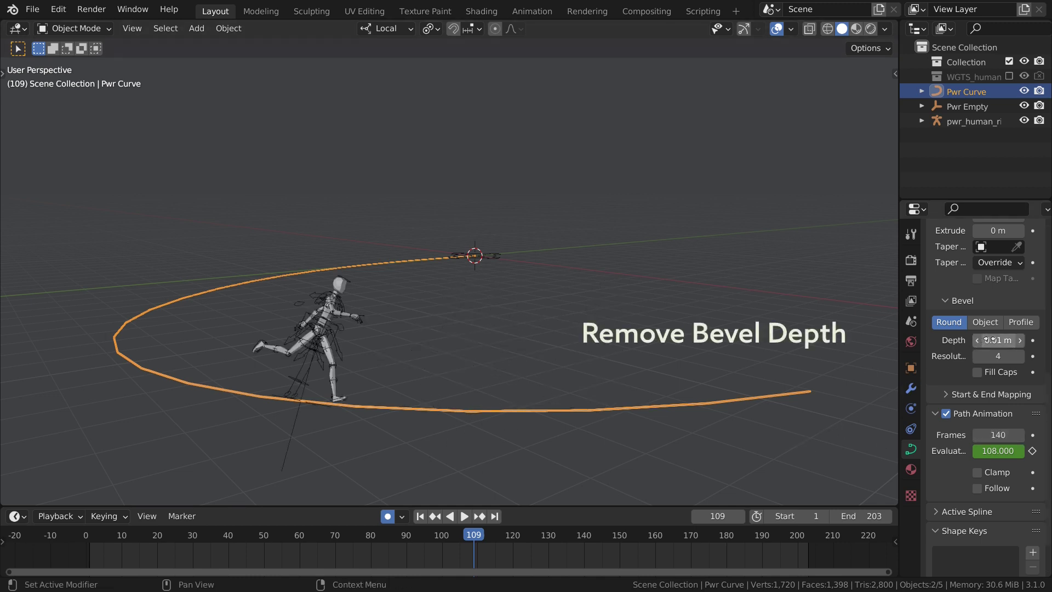
pyautogui.moveTo(992, 340); pyautogui.dragTo(979, 340)
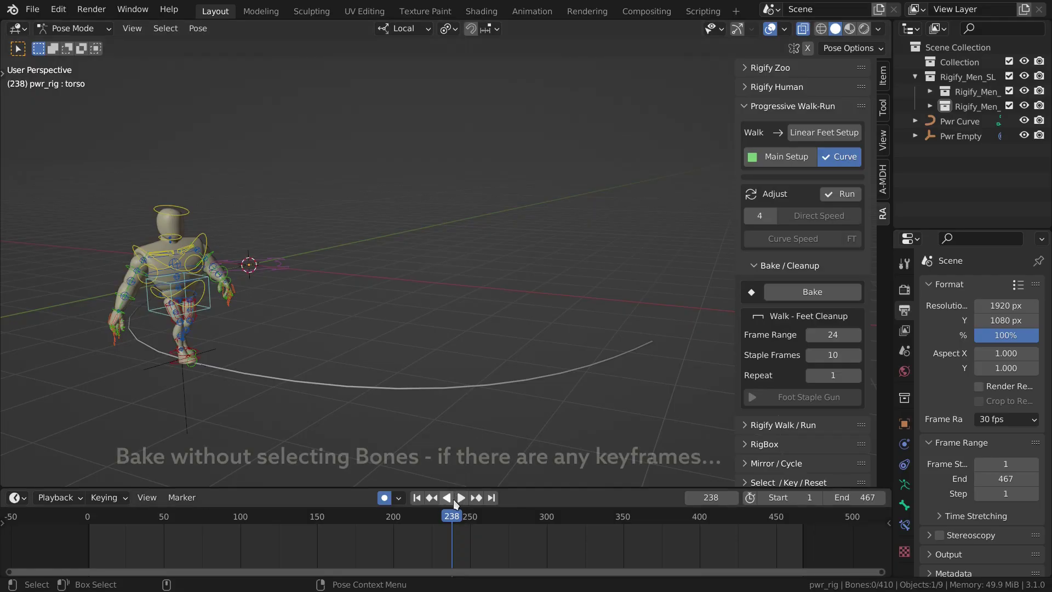
# - Bake the walk along the curve from the start to frame 400 without selecting any bones
pyautogui.moveTo(450, 515); pyautogui.dragTo(700, 520)
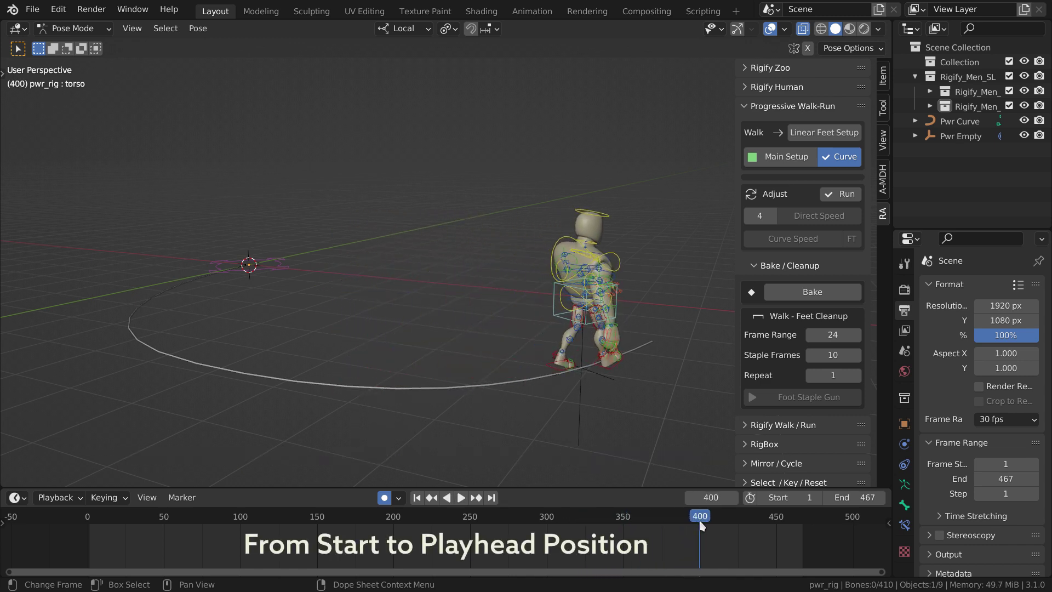
pyautogui.click(795, 292)
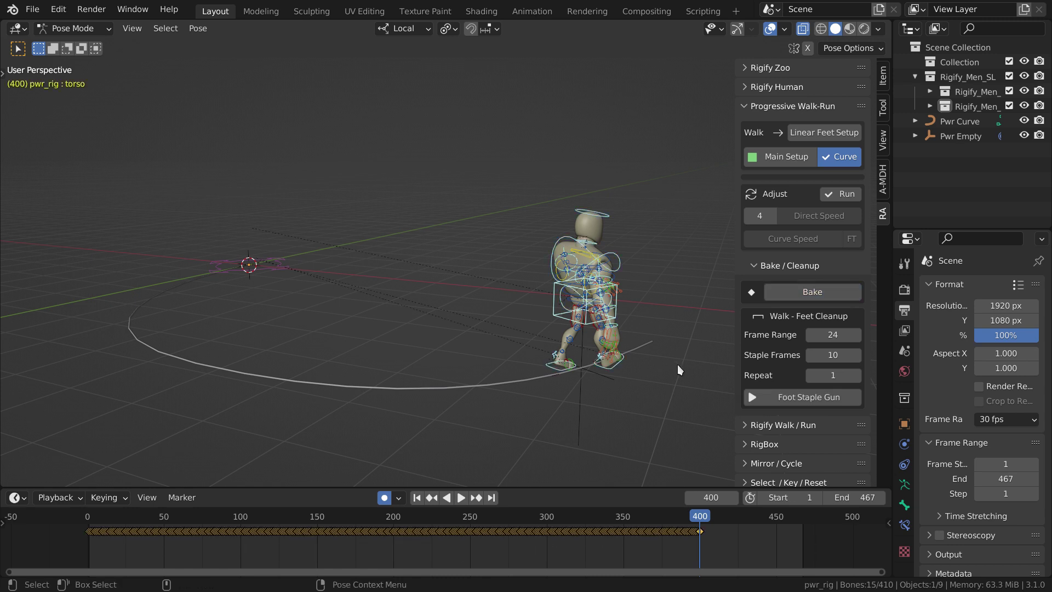
# - Delete the Pwr Curve and Pwr Empty, and play and scrub the walk baked up to frame 400
pyautogui.click(960, 122)
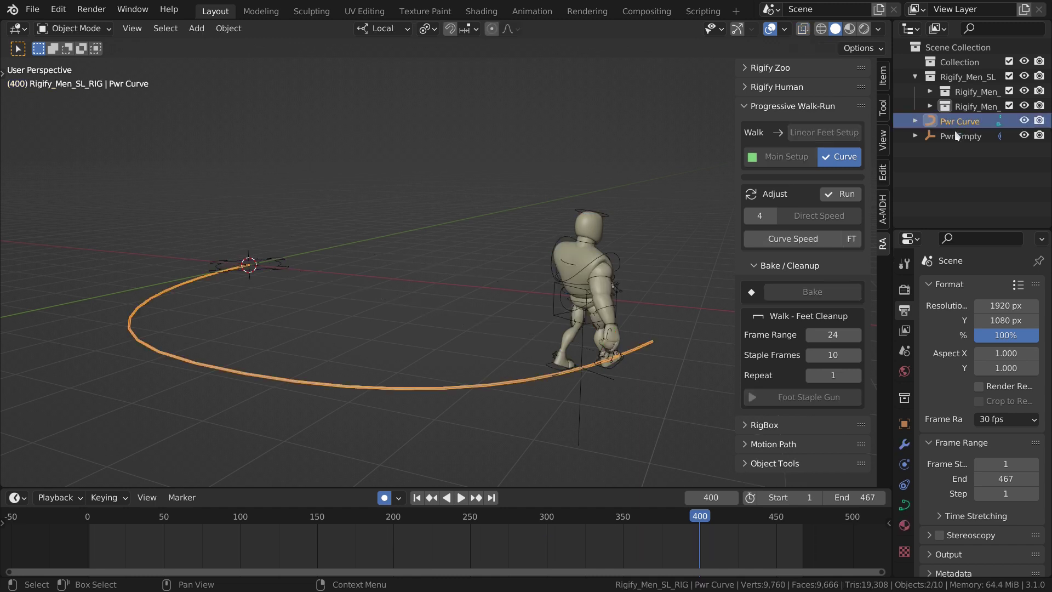
pyautogui.keyDown('ctrl'); pyautogui.click(954, 138); pyautogui.keyUp('ctrl')
pyautogui.rightClick(961, 124)
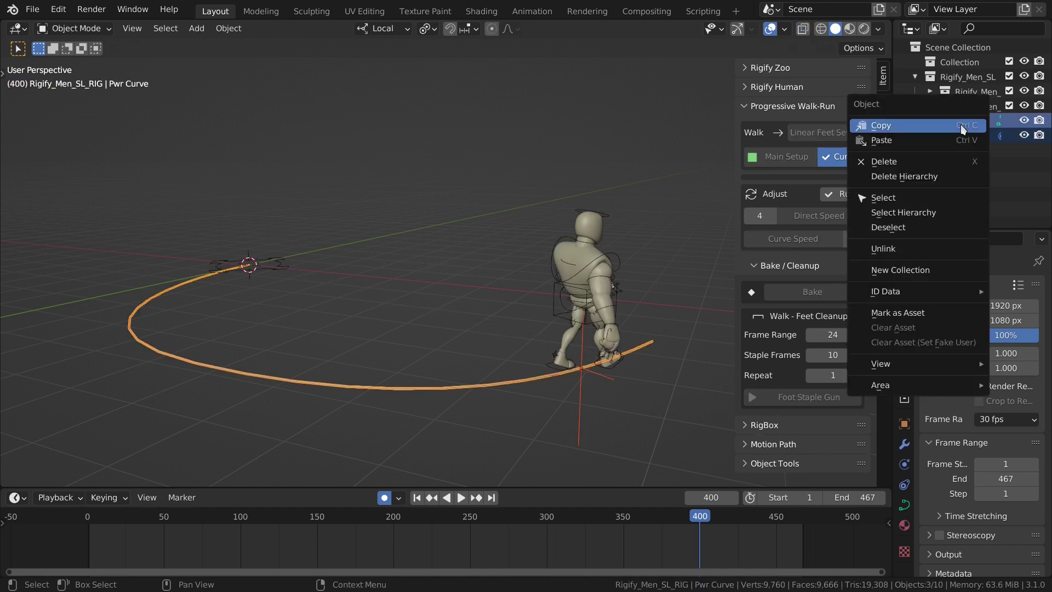
pyautogui.click(921, 163)
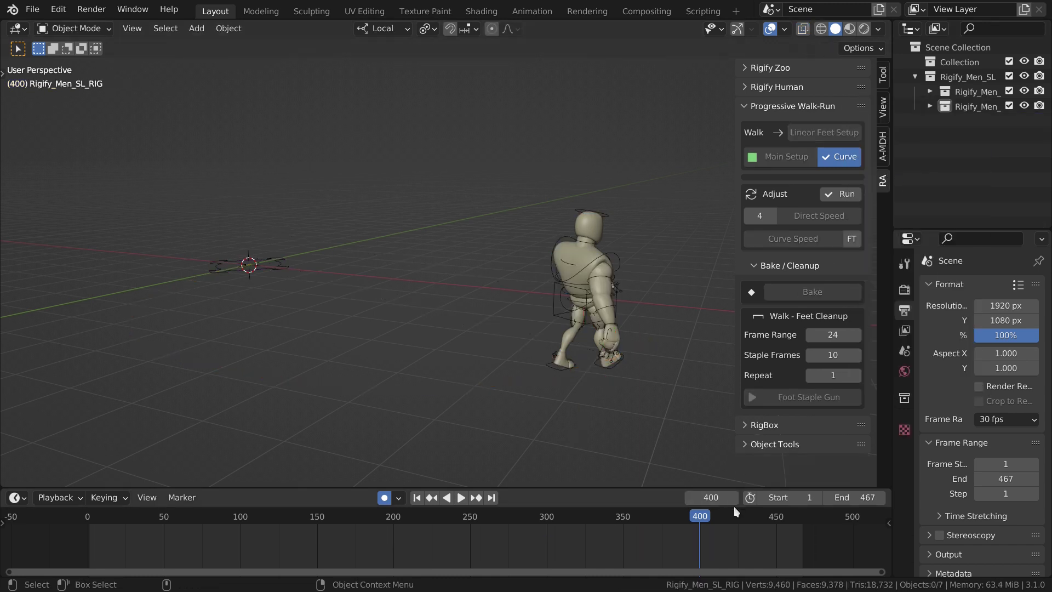
pyautogui.press('space')
pyautogui.moveTo(708, 520); pyautogui.dragTo(416, 522)
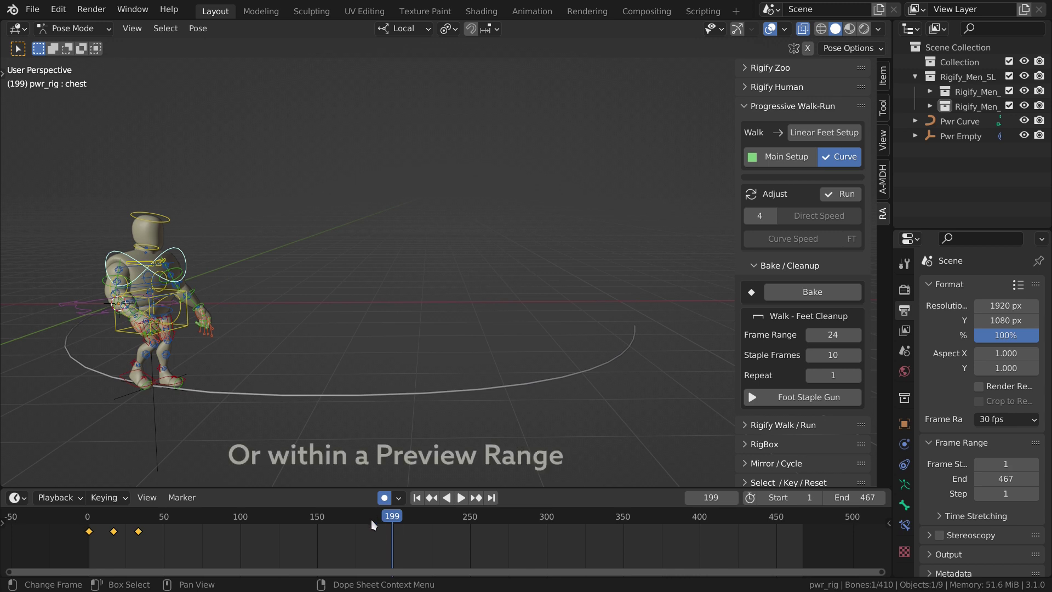
# - Set a preview range from frame 185 to 299 and bake the curve walk within it
pyautogui.press('p')
pyautogui.moveTo(410, 547); pyautogui.dragTo(547, 560)
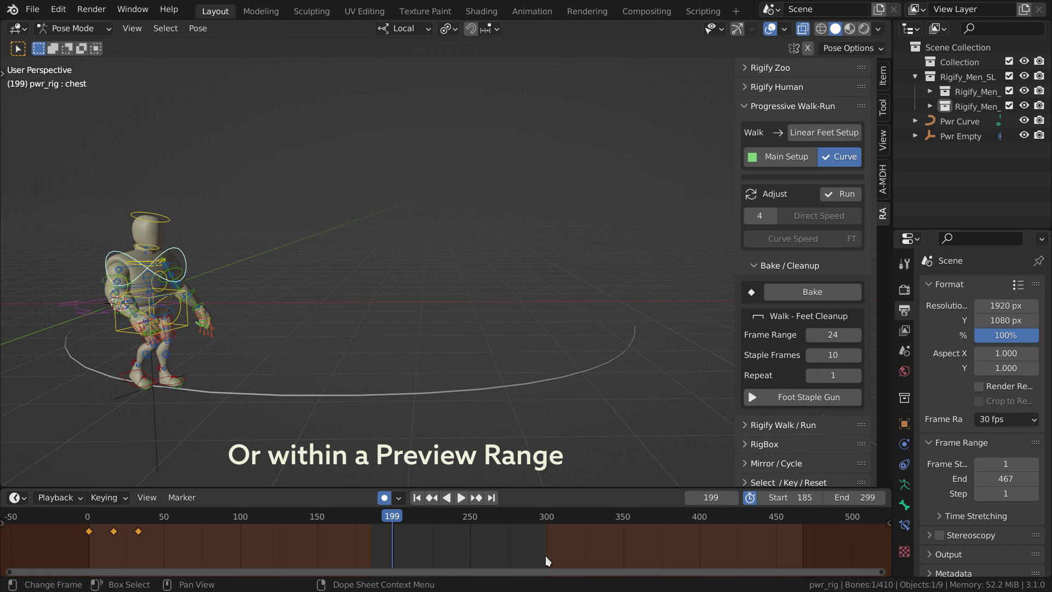
pyautogui.click(803, 295)
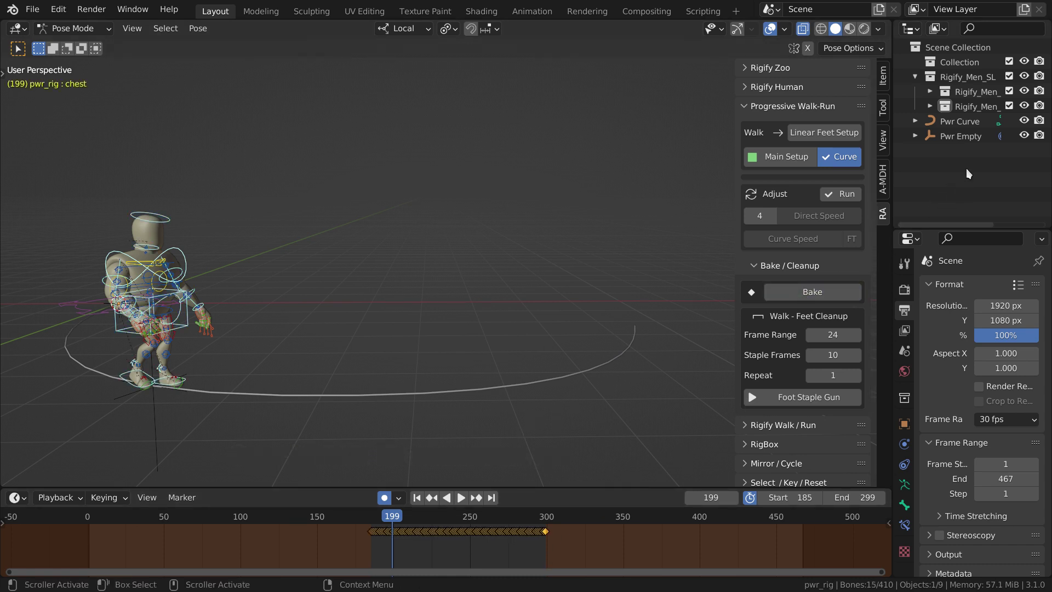
# - Remove the Pwr Curve and Pwr Empty from the scene and play the baked preview range
pyautogui.click(949, 123)
pyautogui.keyDown('shift'); pyautogui.click(940, 138); pyautogui.keyUp('shift')
pyautogui.rightClick(940, 141)
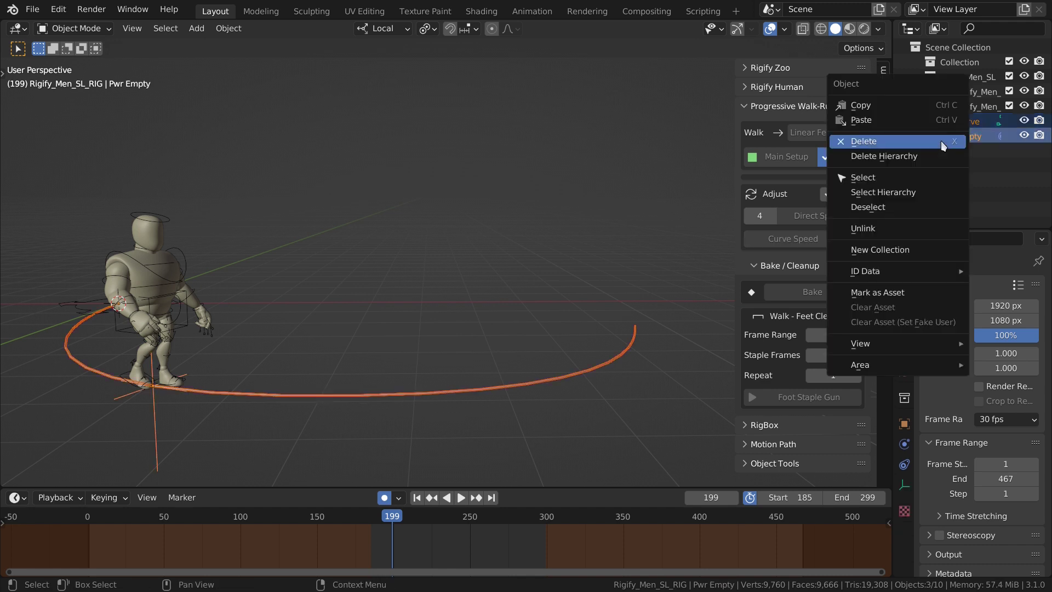
pyautogui.click(941, 142)
pyautogui.moveTo(402, 511); pyautogui.dragTo(381, 526)
pyautogui.press('space')
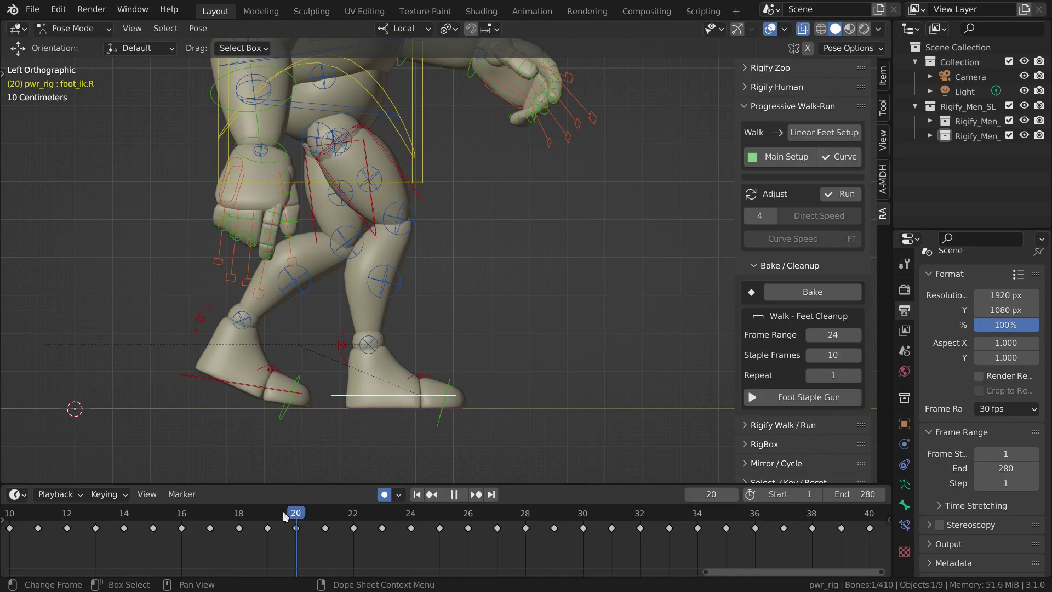
# - Find the right foot's ground contact between frames 20 and 33 and delete the foot_ik.R keyframes in between
pyautogui.moveTo(285, 516)
pyautogui.mouseDown()
pyautogui.moveTo(267, 521)
pyautogui.moveTo(286, 522)
pyautogui.mouseUp()
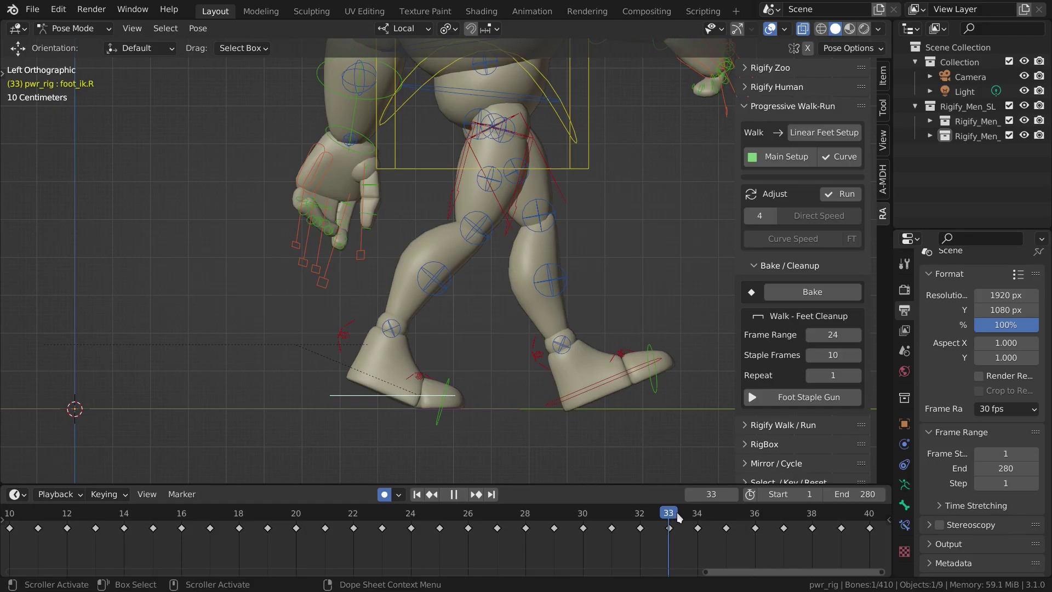
pyautogui.moveTo(678, 520)
pyautogui.mouseDown()
pyautogui.moveTo(695, 520)
pyautogui.moveTo(672, 518)
pyautogui.mouseUp()
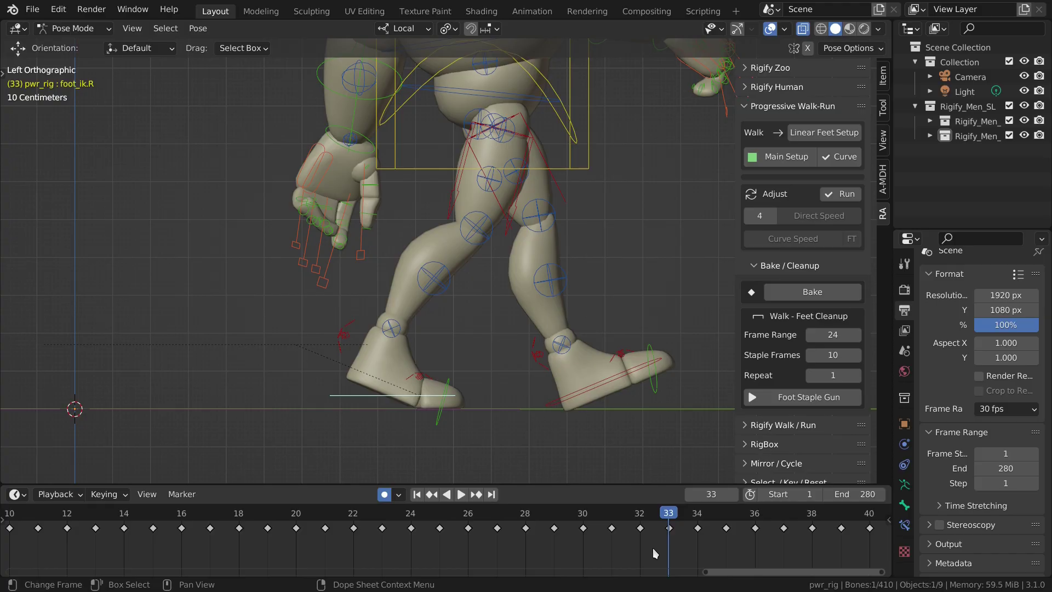
pyautogui.moveTo(652, 548); pyautogui.dragTo(323, 505)
pyautogui.press('x')
pyautogui.click(396, 534)
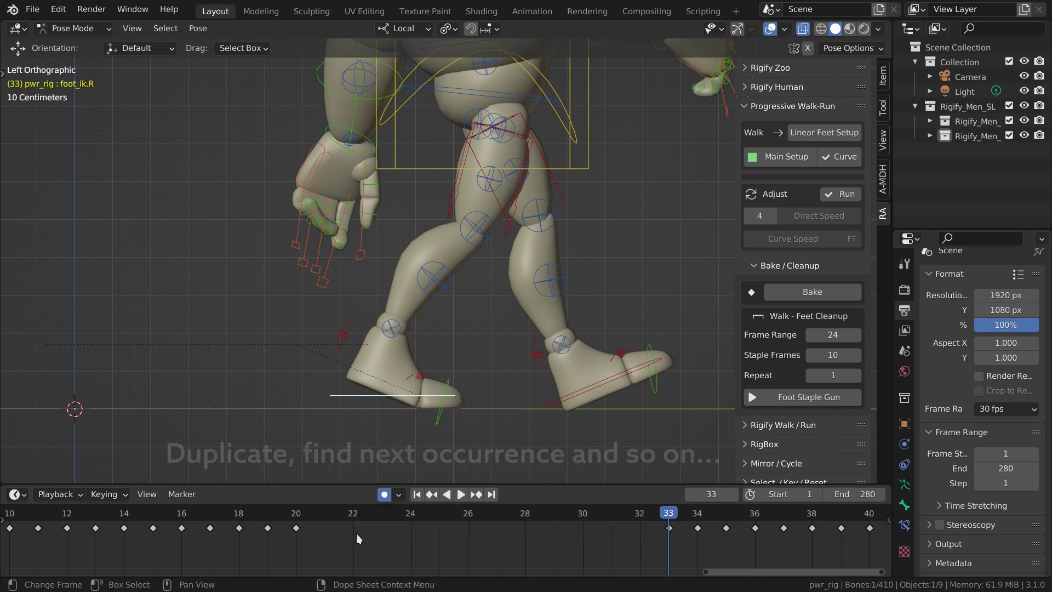
# - Duplicate the right foot's frame 20 keyframe onto frame 33 and check the planted foot in playback
pyautogui.hotkey('shift', 'd')
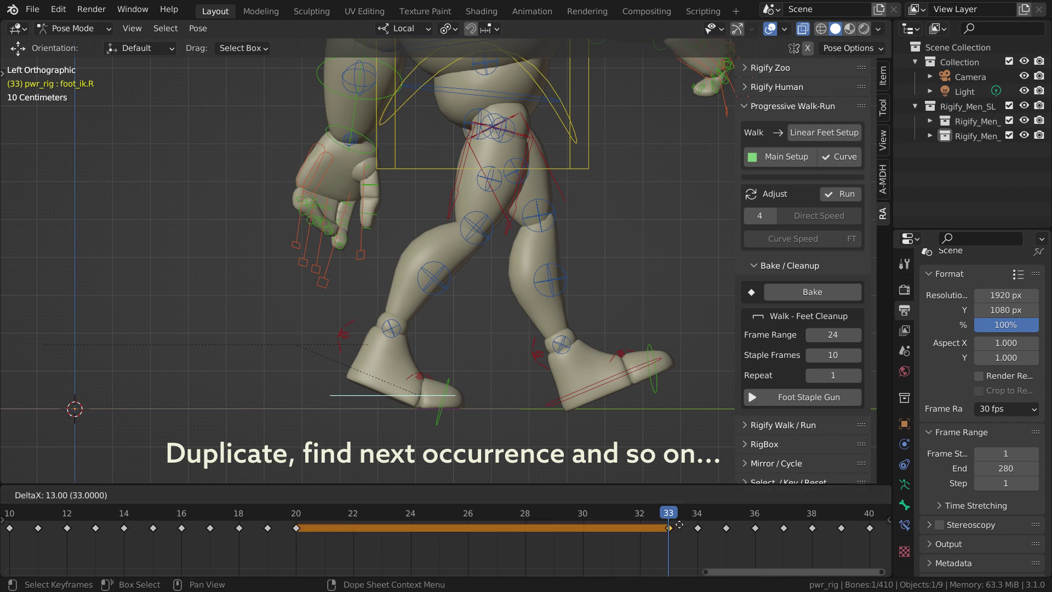
pyautogui.click(679, 525)
pyautogui.hotkey('shift', 'ctrl', 'space')
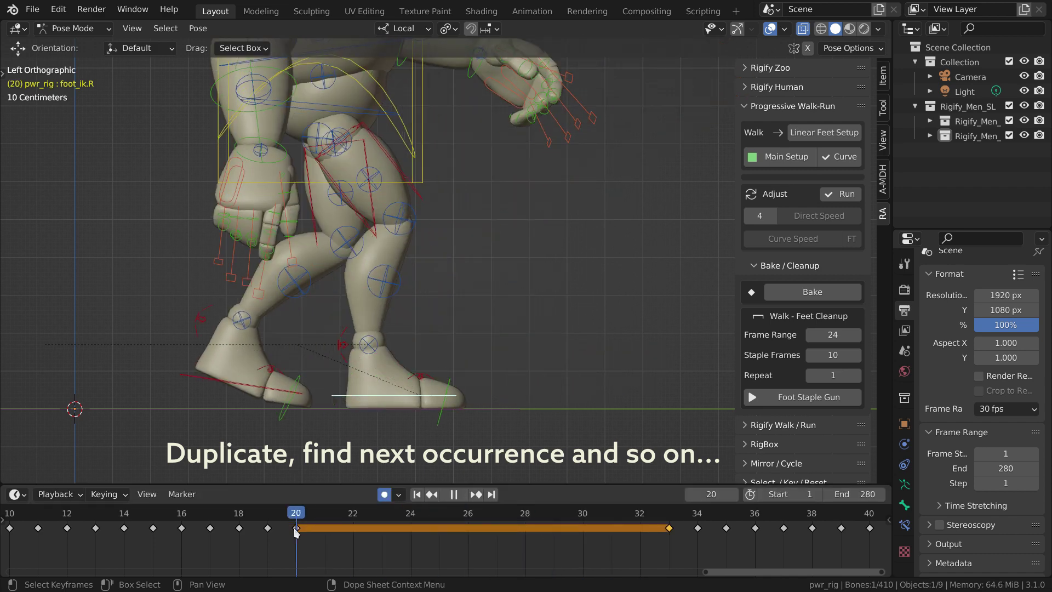
pyautogui.press('space')
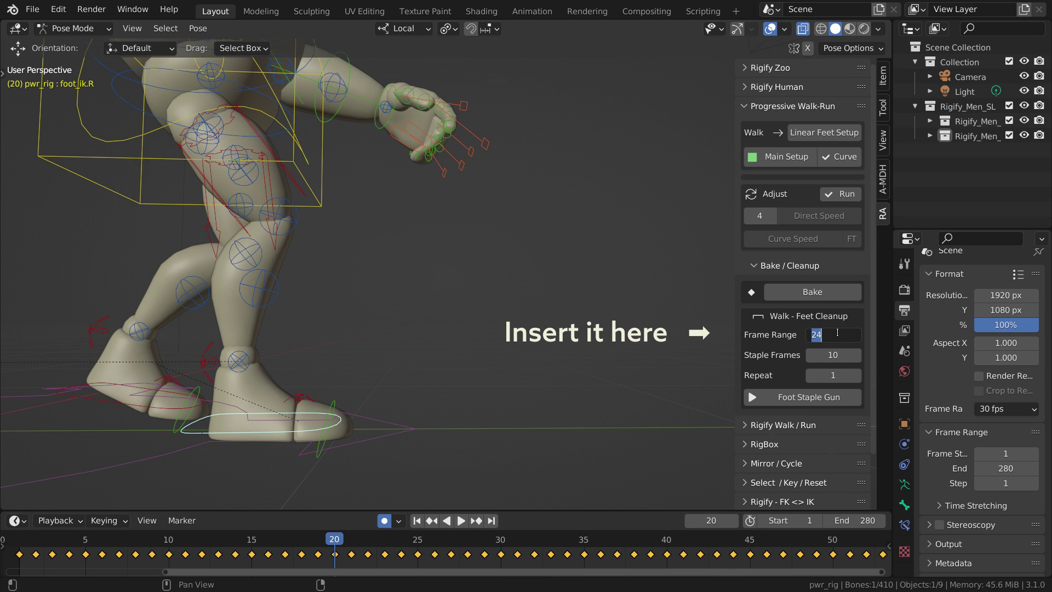
# - Run Foot Staple Gun on the right foot with a frame range of 32, 12 staple frames and 9 repeats
pyautogui.press('Return')
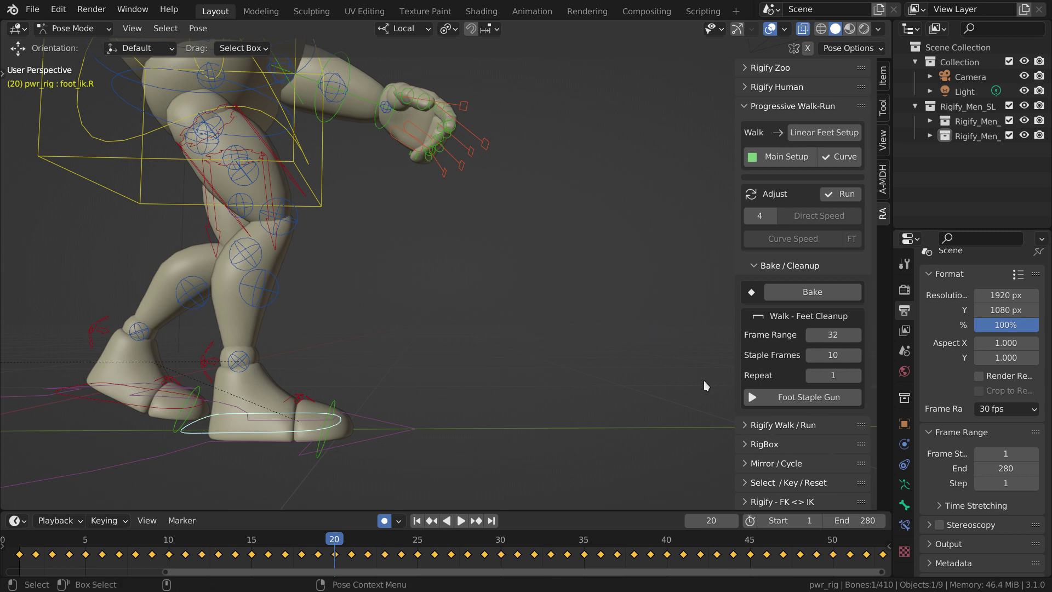
pyautogui.click(857, 355)
pyautogui.click(857, 355)
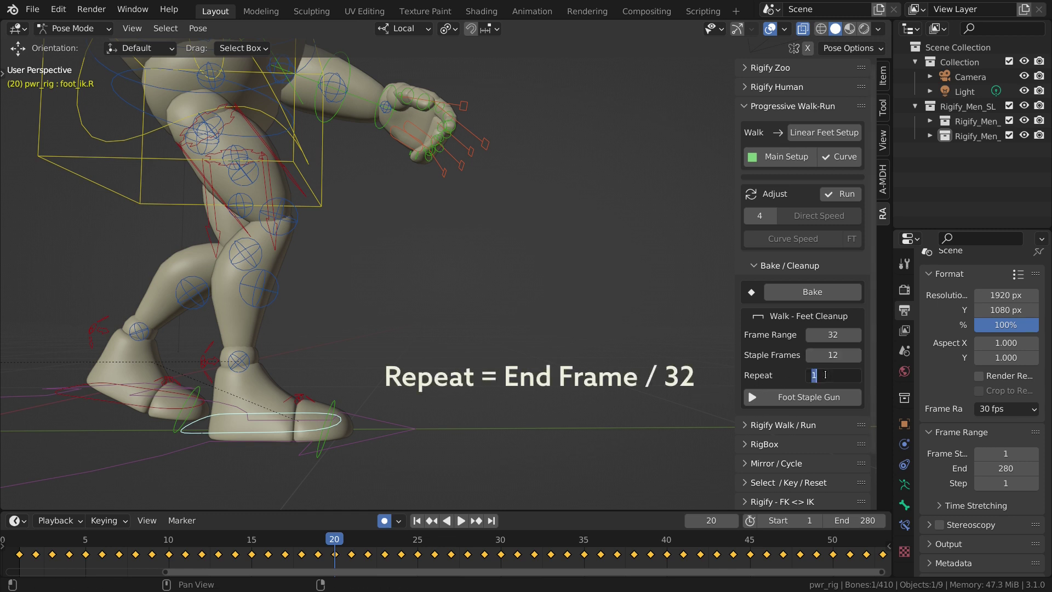
pyautogui.press('Return')
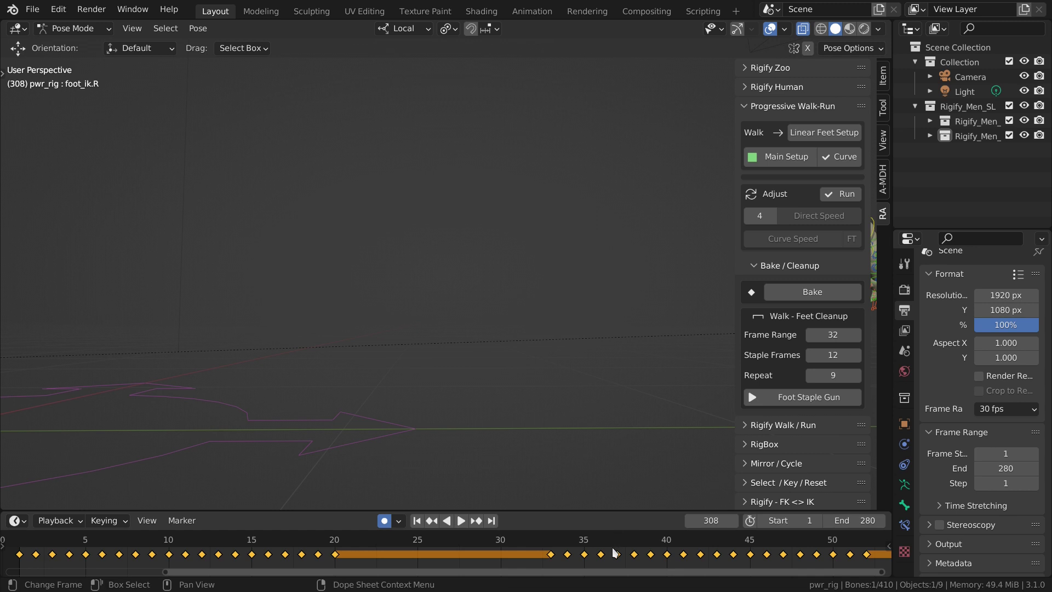
# - Play the cleaned-up walk from frame 8 with the viewport overlays hidden, and examine the foot contacts
pyautogui.press('Home')
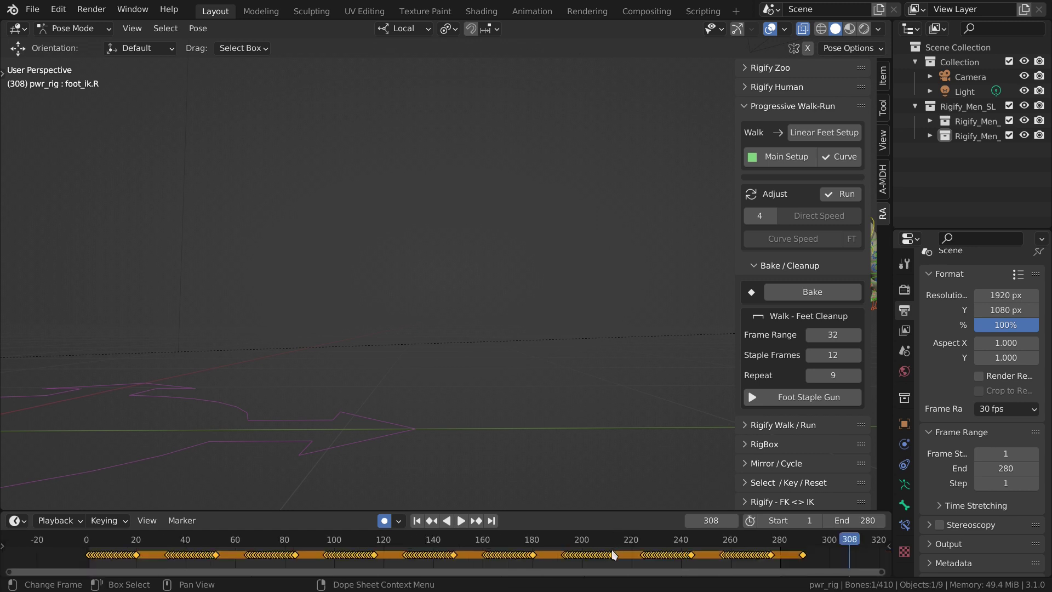
pyautogui.scroll(-5, 365, 340)
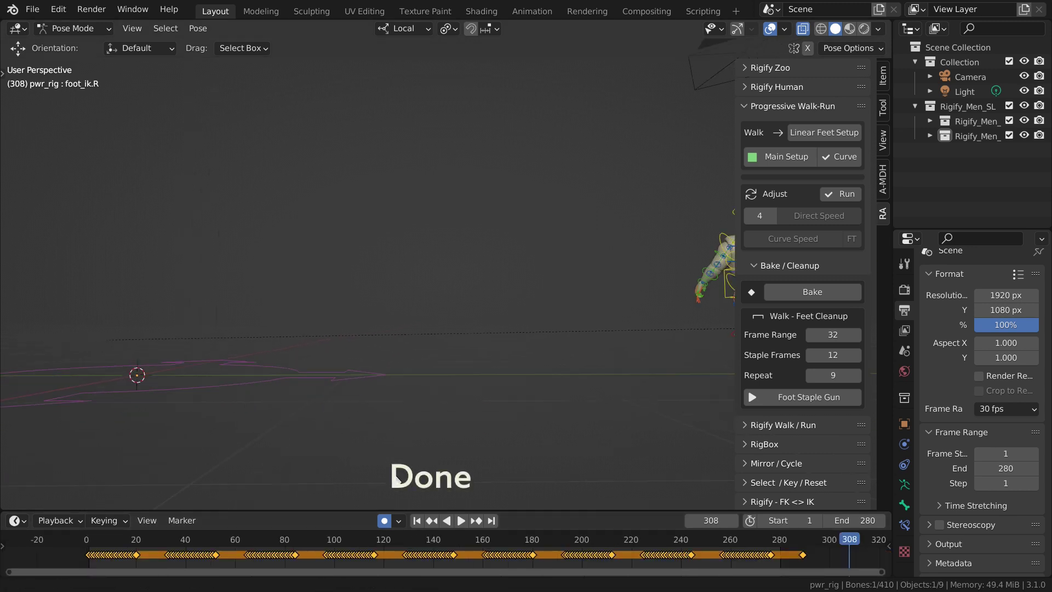
pyautogui.moveTo(268, 538); pyautogui.dragTo(107, 540)
pyautogui.moveTo(439, 353)
pyautogui.mouseDown(button='middle')
pyautogui.moveTo(383, 378)
pyautogui.moveTo(305, 389)
pyautogui.moveTo(311, 359)
pyautogui.moveTo(328, 347)
pyautogui.mouseUp(button='middle')
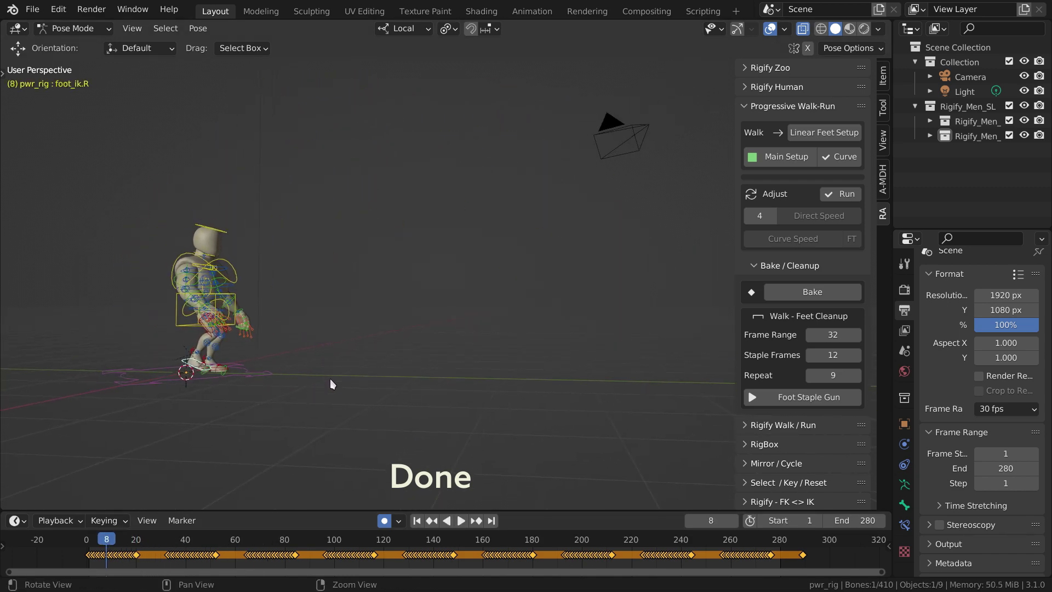
pyautogui.press('z')
pyautogui.click(301, 275)
pyautogui.keyDown('shift'); pyautogui.moveTo(401, 390); pyautogui.dragTo(230, 417, button='middle'); pyautogui.keyUp('shift')
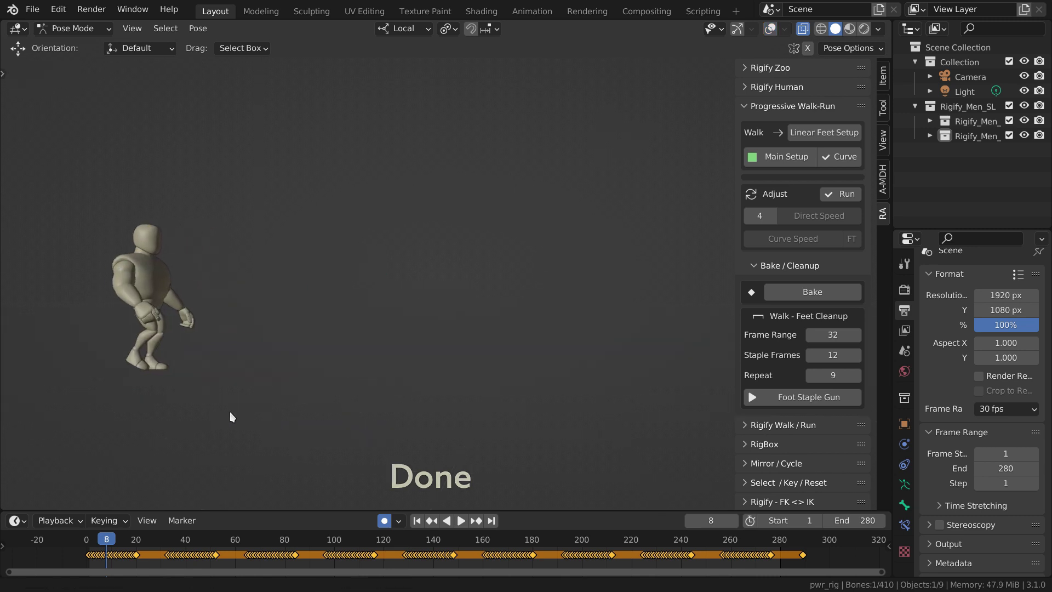
pyautogui.press('space')
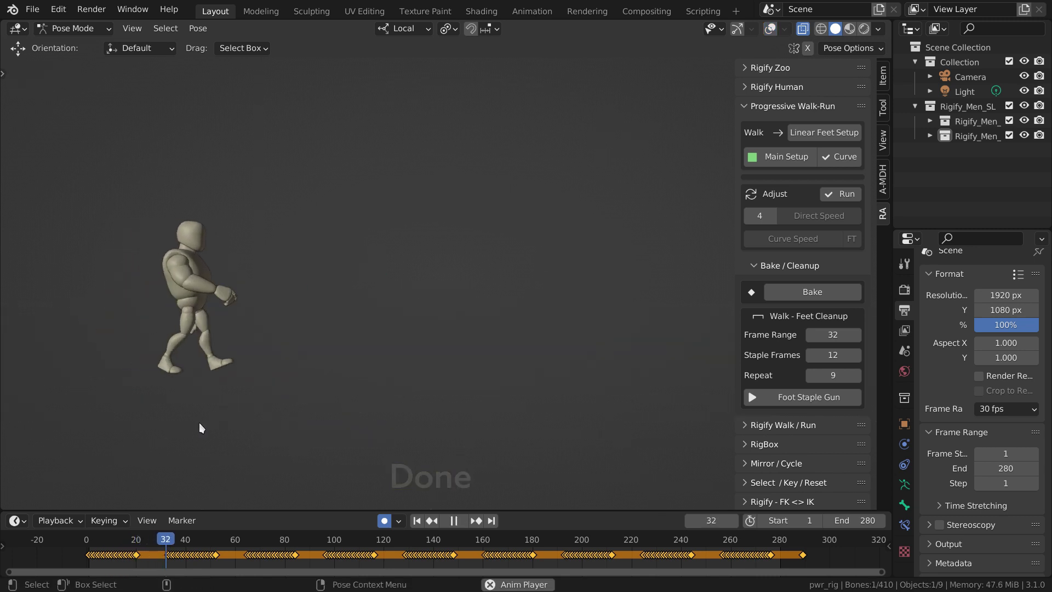